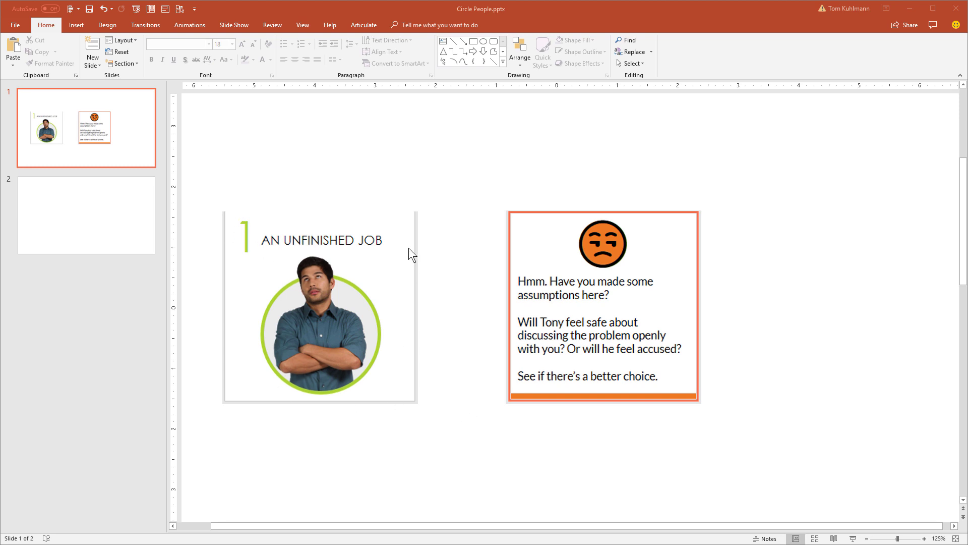
left_click(108, 26)
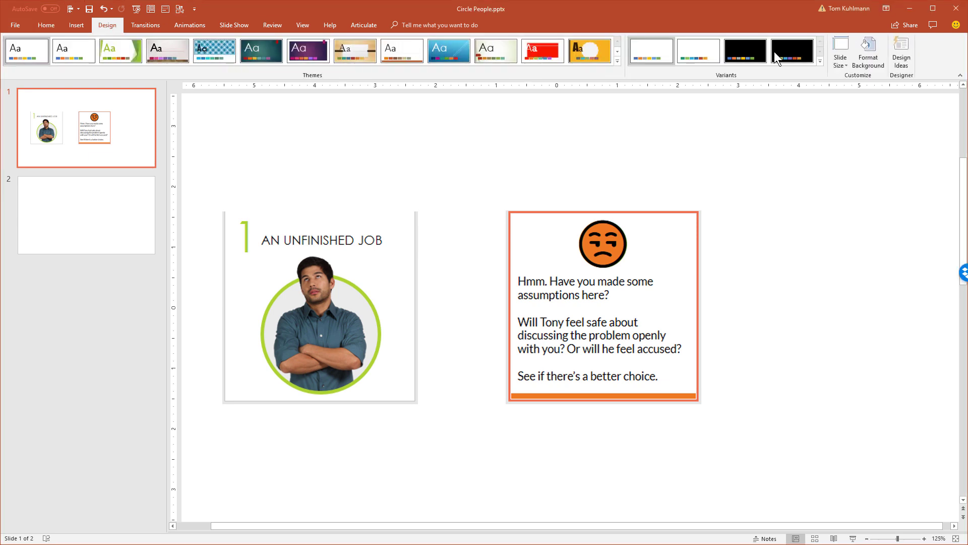
left_click(842, 64)
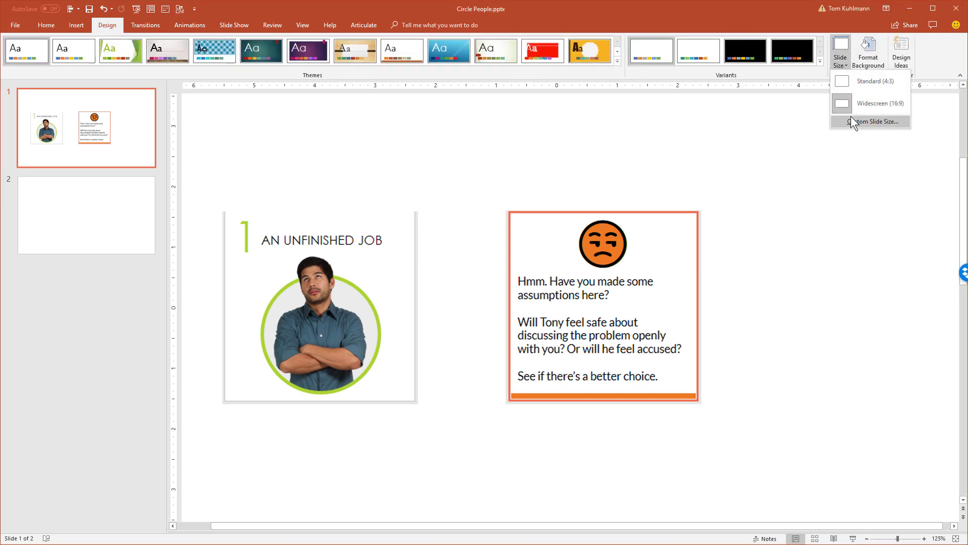
left_click(863, 122)
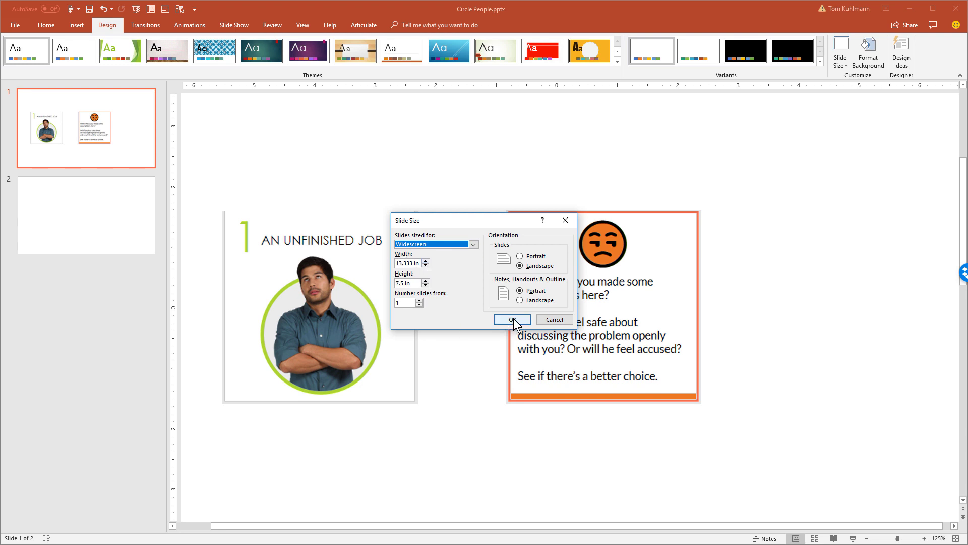
left_click(558, 321)
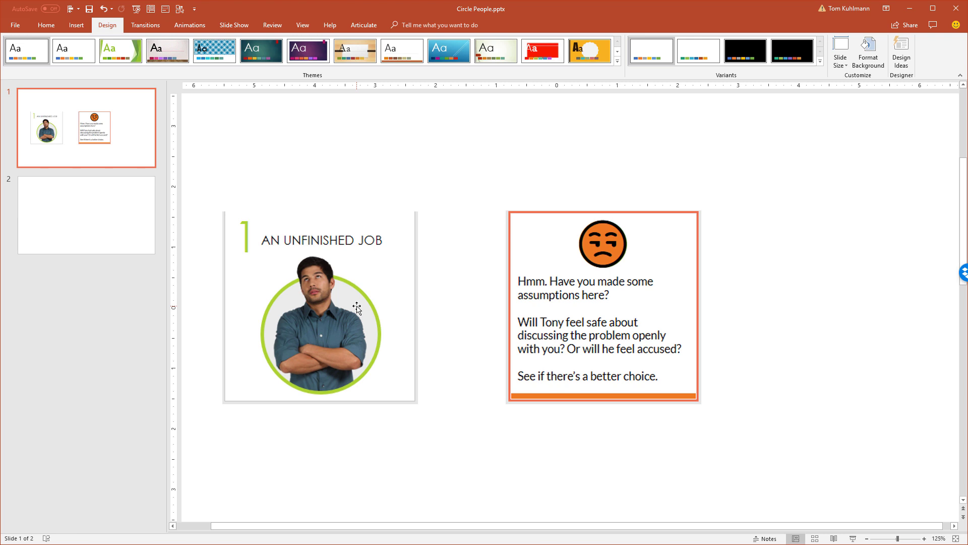
Switch to blank slide 2 and browse the Articulate Content Library templates without inserting any
left_click(93, 222)
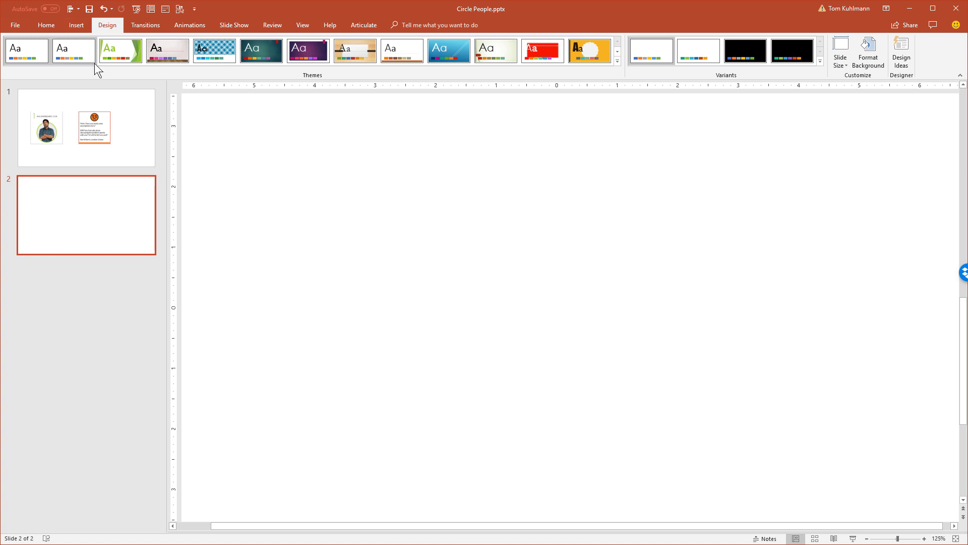
left_click(368, 25)
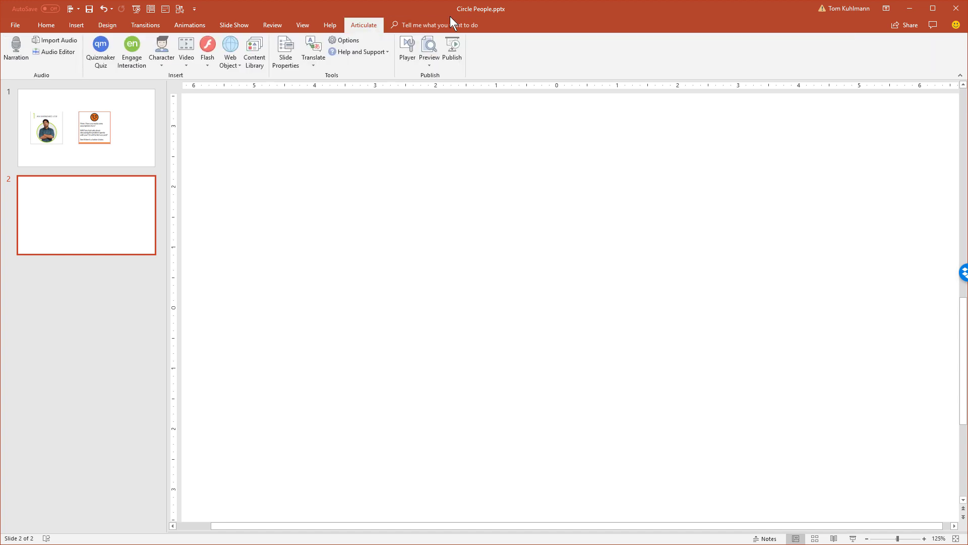
left_click(260, 58)
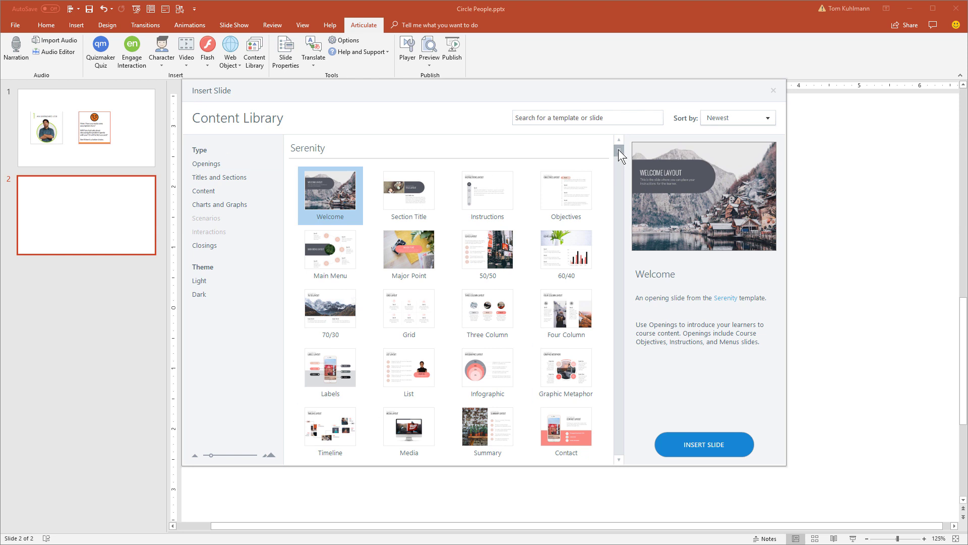
left_click_drag(618, 149, 643, 285)
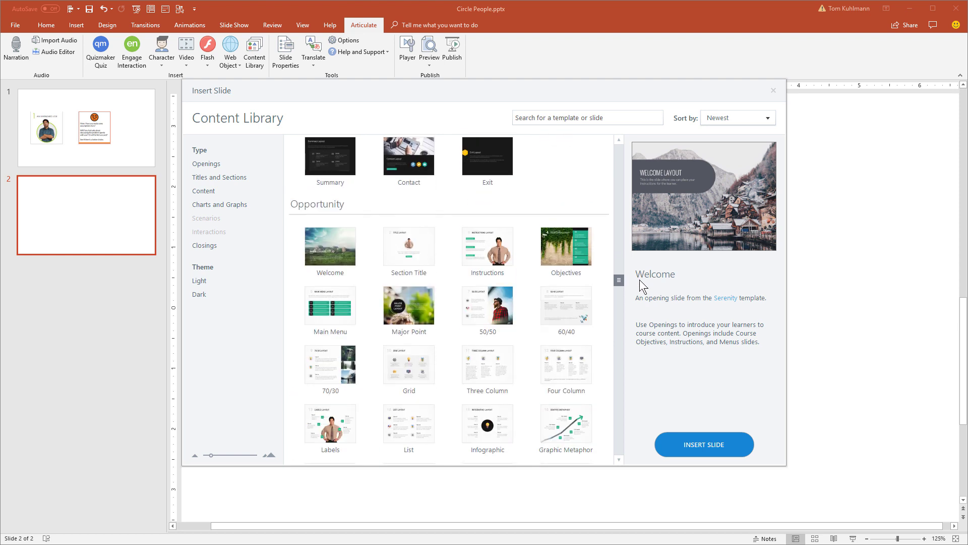
left_click_drag(643, 285, 628, 143)
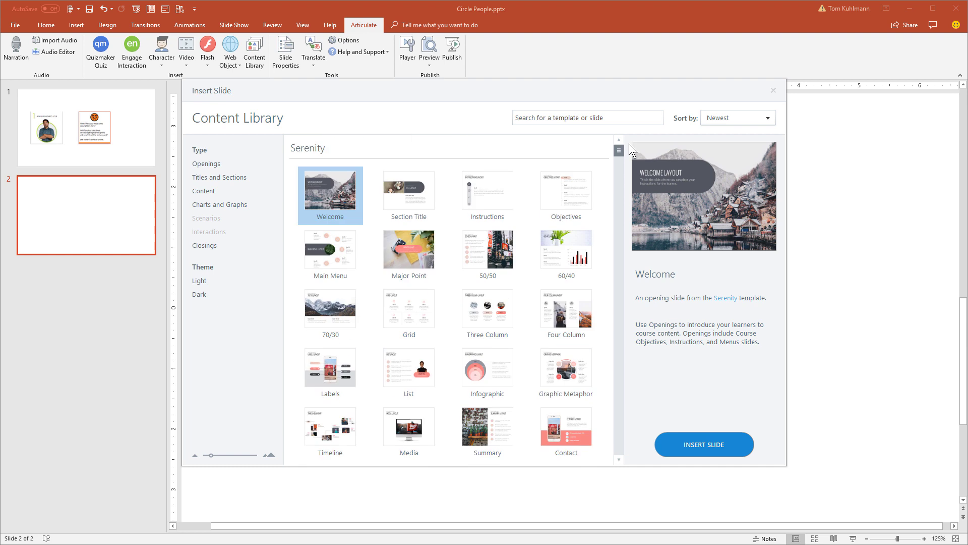
left_click(772, 92)
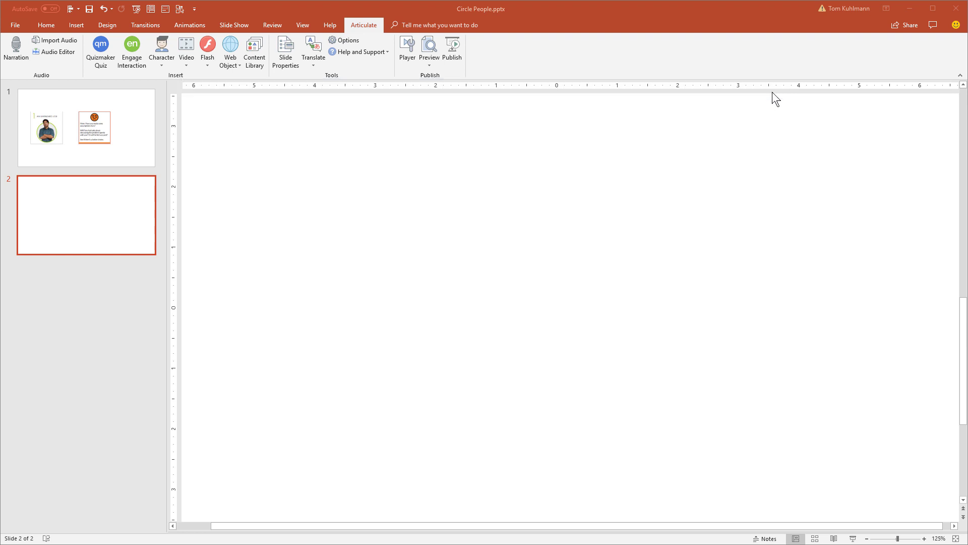
Insert Maria, a Photographic Articulate character in a blue uniform shirt, after trying the style filters
left_click(162, 46)
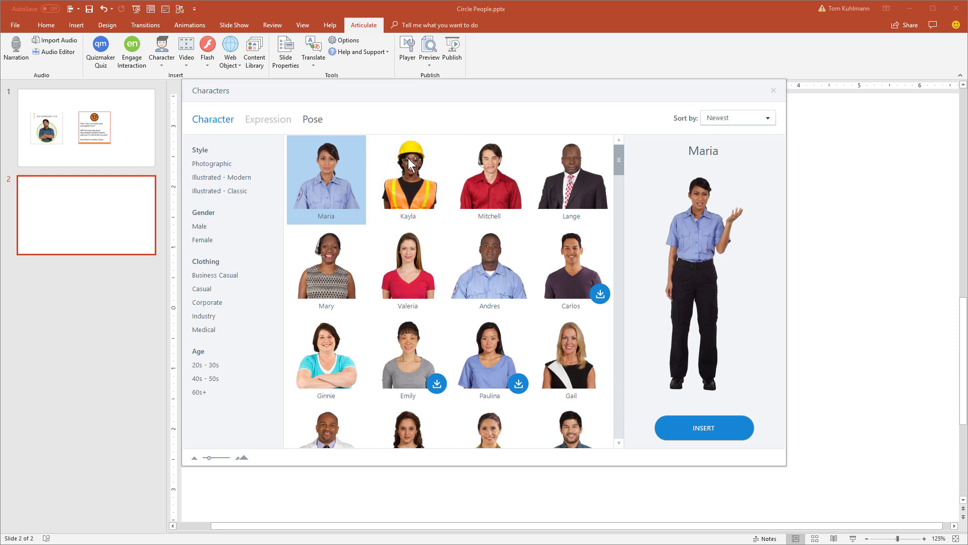
left_click(220, 177)
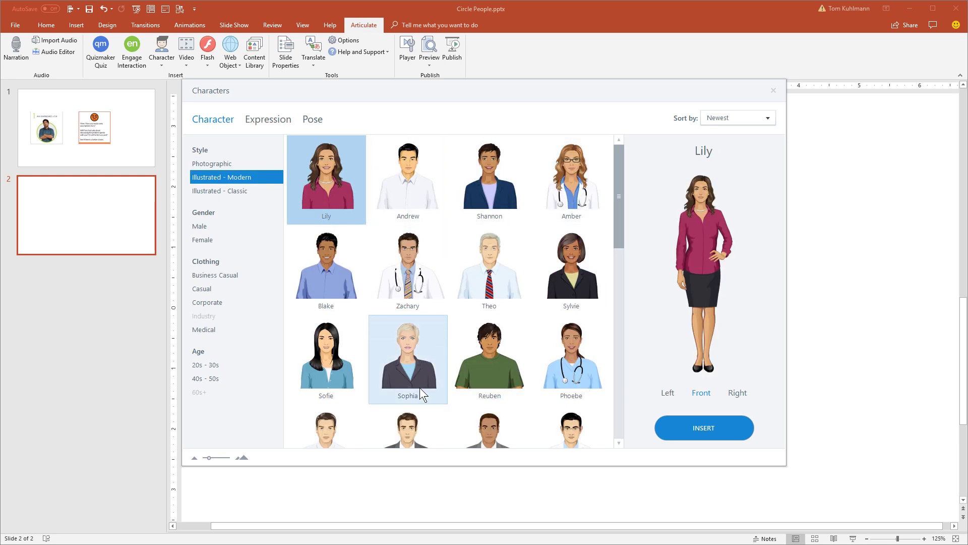
left_click(217, 178)
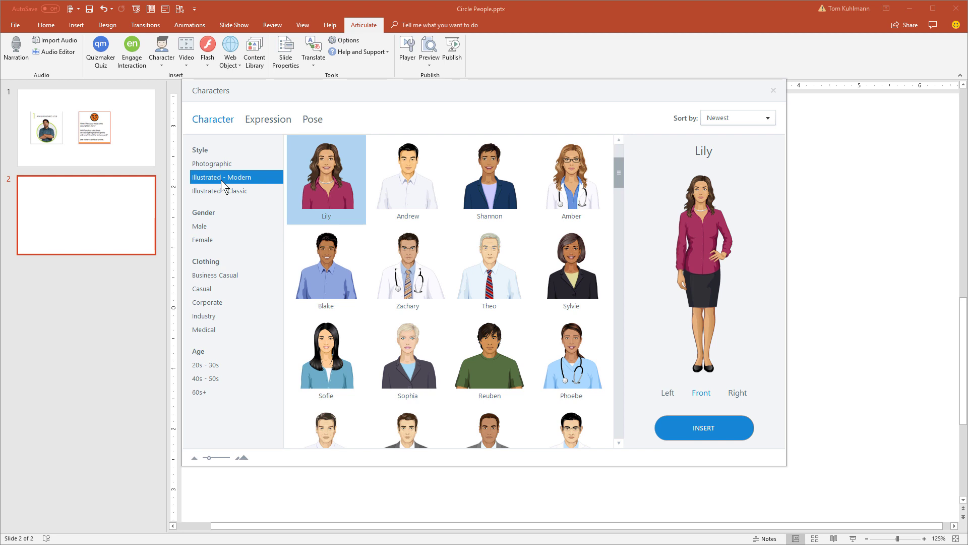
left_click(224, 192)
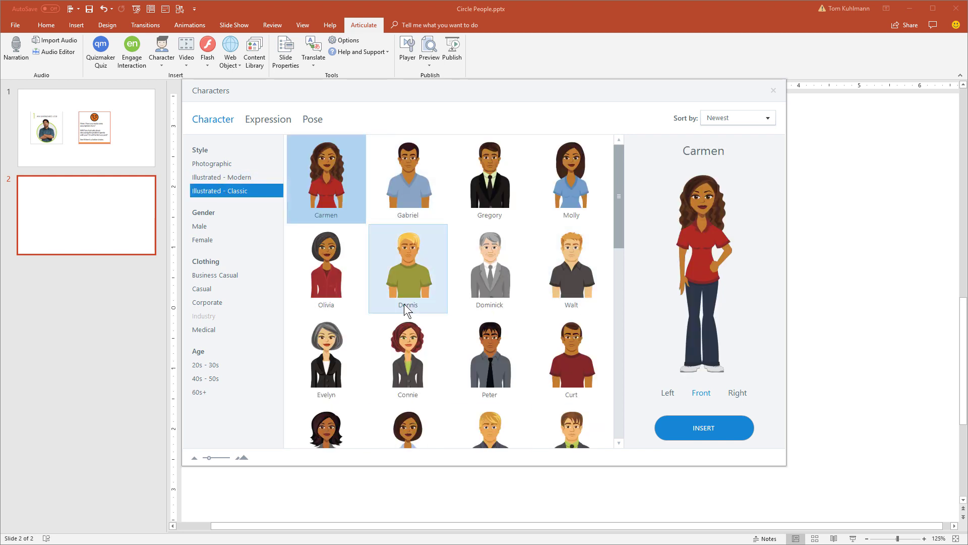
left_click(211, 164)
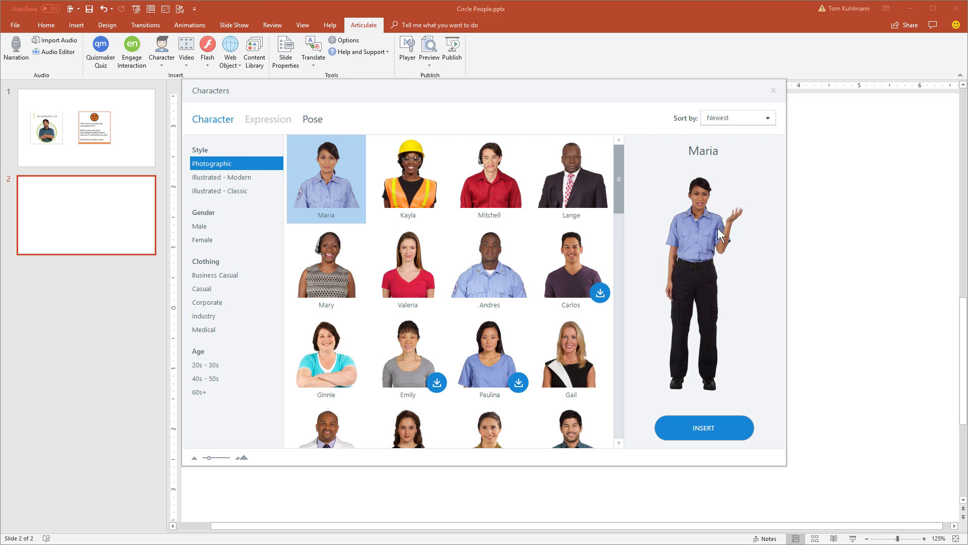
left_click(703, 427)
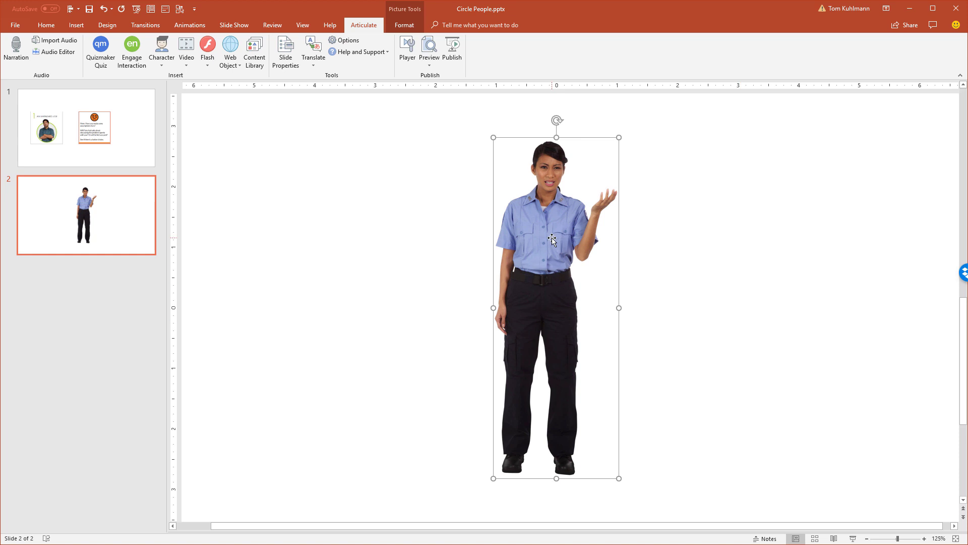
Ctrl-drag the woman character to duplicate it on the left, dismissing Design Ideas
left_click_drag(551, 237, 275, 235)
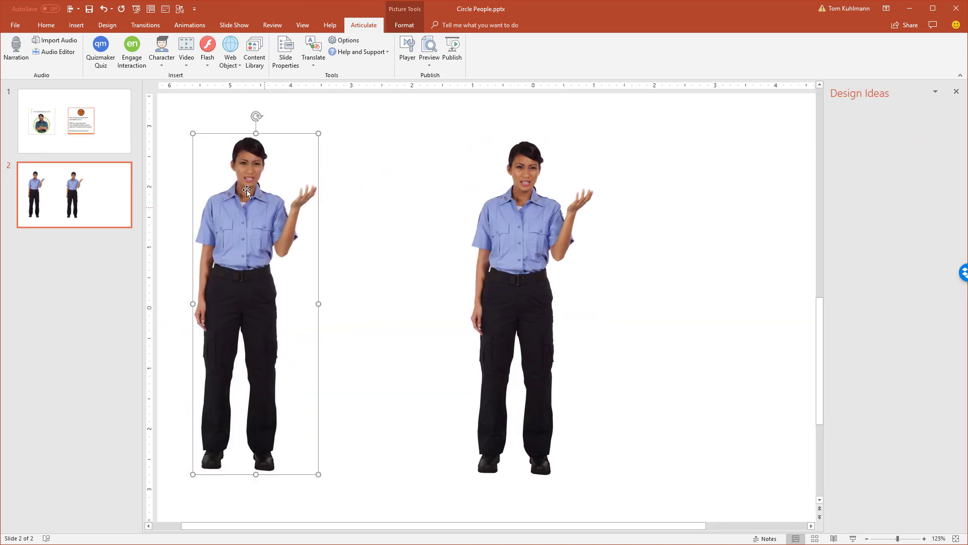
left_click(954, 92)
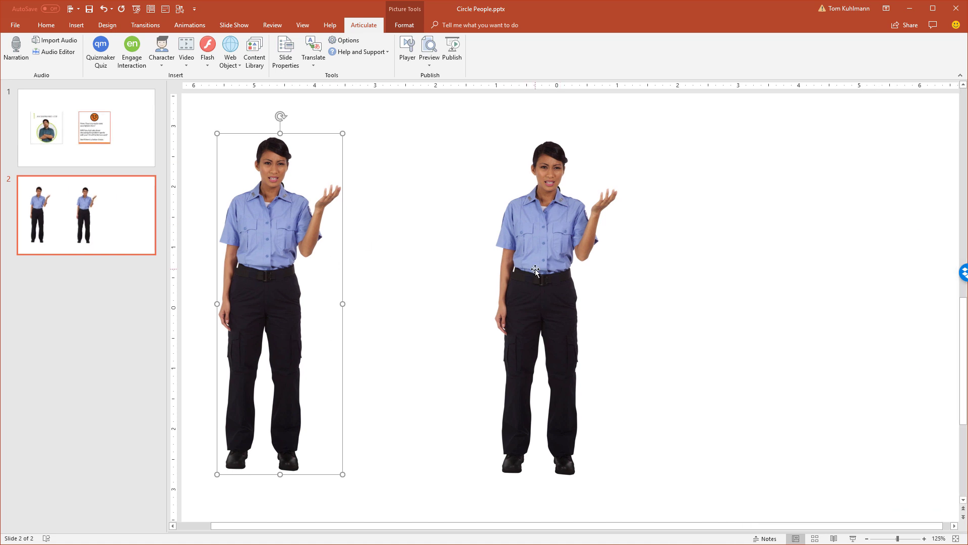
left_click(546, 215)
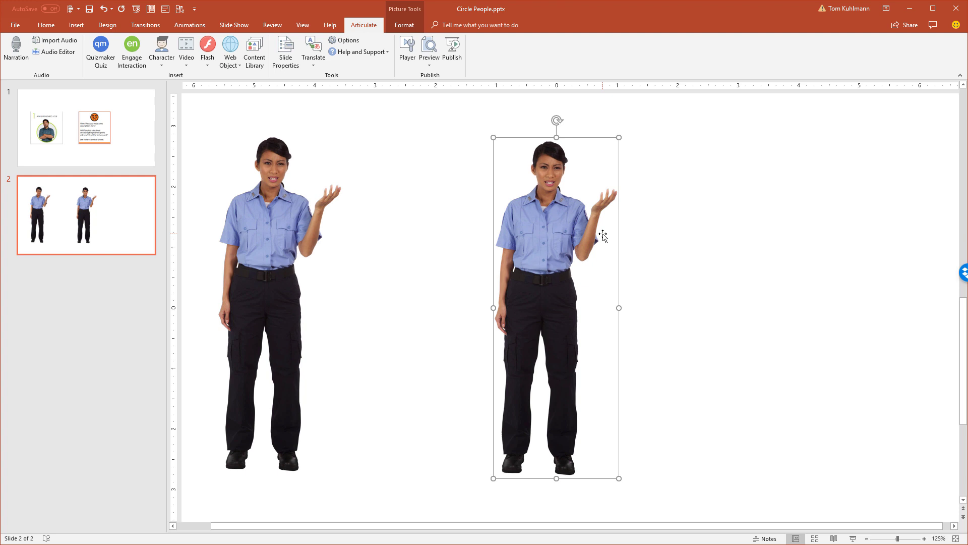
Draw a blue rectangle to the right of the two women and select it
left_click(77, 25)
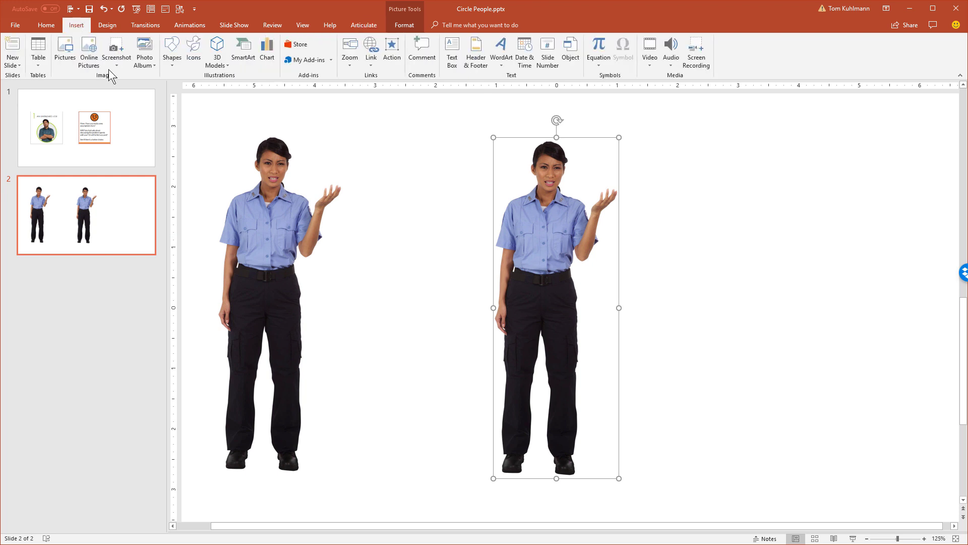
left_click(173, 55)
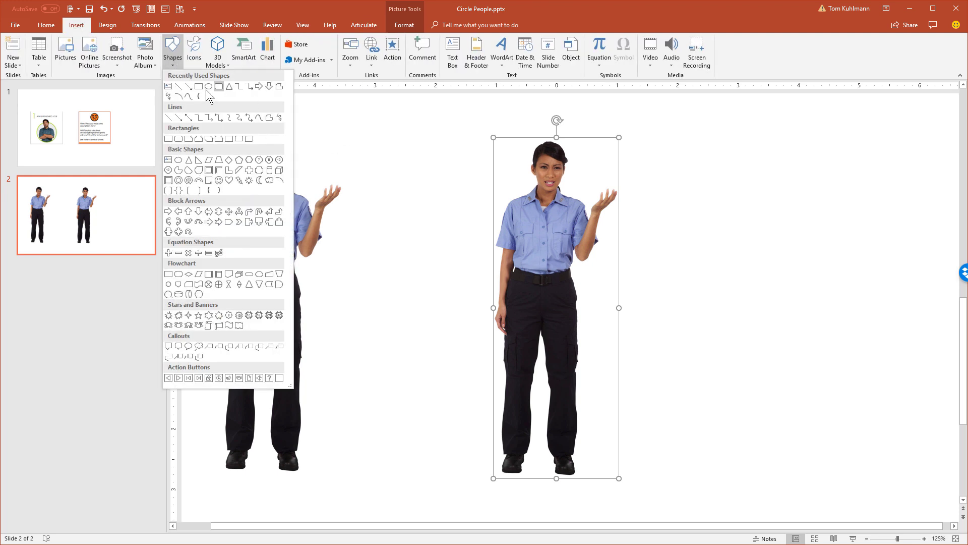
left_click(209, 87)
mouse_move(656, 179)
left_mouse_down()
mouse_move(810, 300)
mouse_move(783, 244)
mouse_move(730, 242)
mouse_move(816, 319)
left_mouse_up()
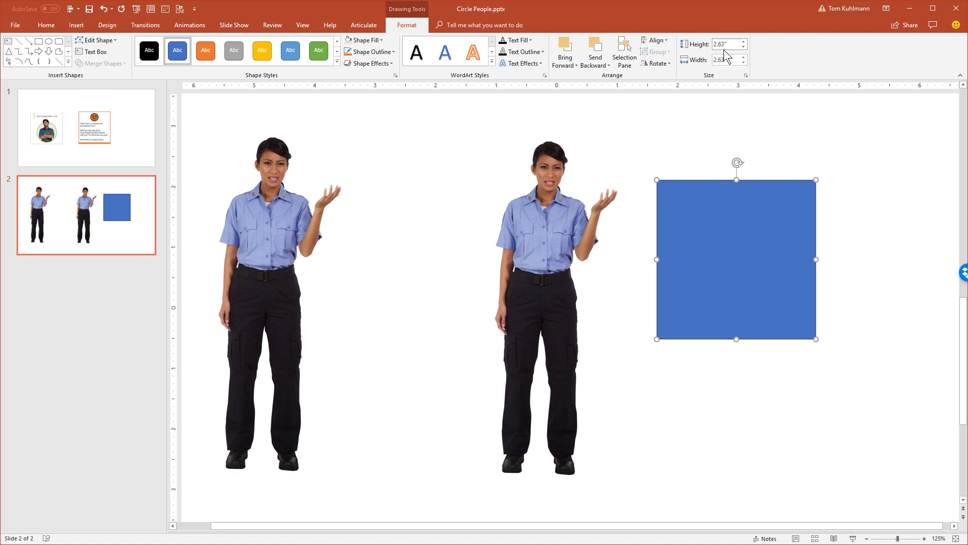
left_click(539, 224)
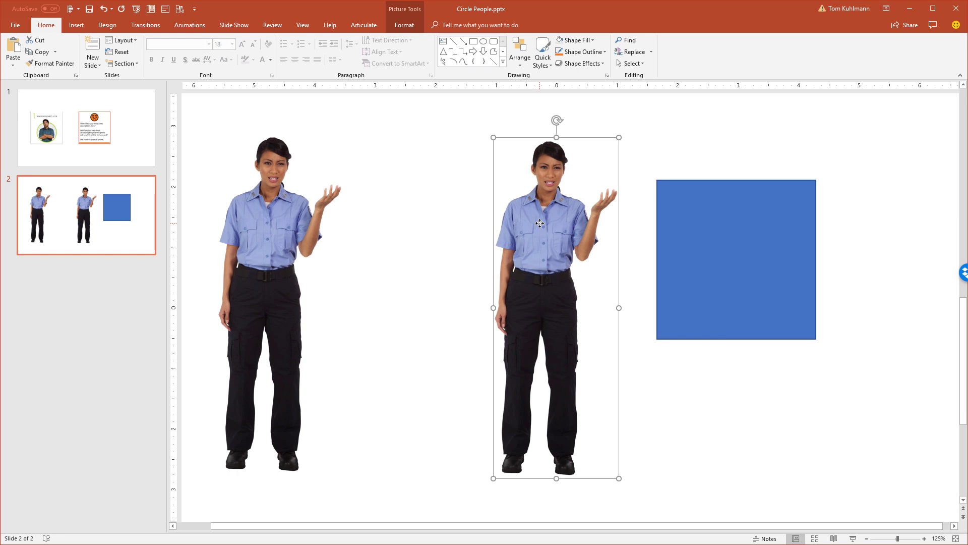
double_click(539, 223)
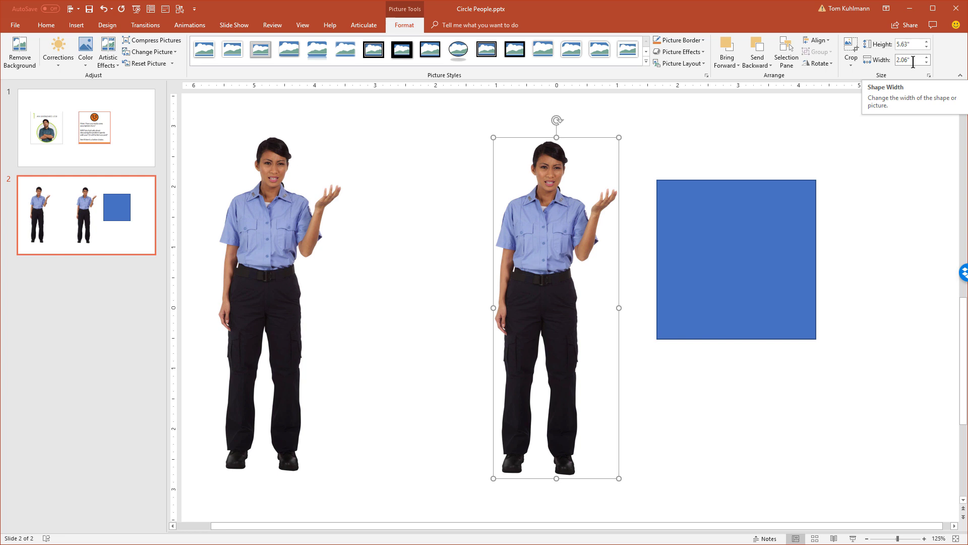
left_click(754, 222)
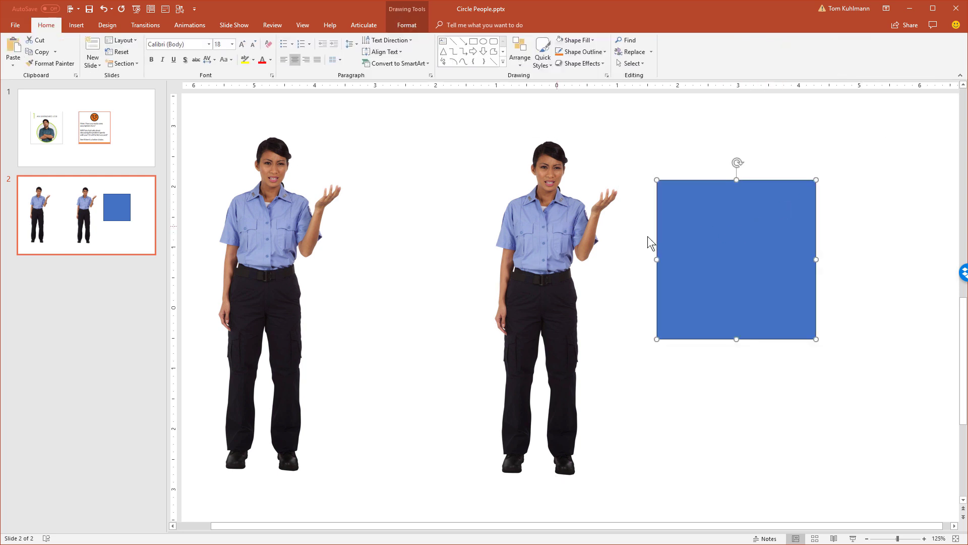
left_click(703, 238)
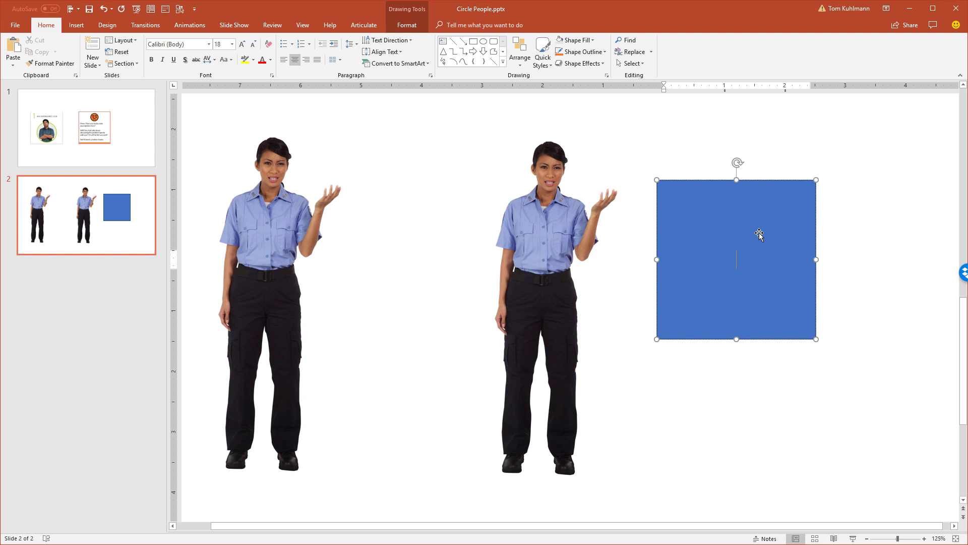
left_click(744, 180)
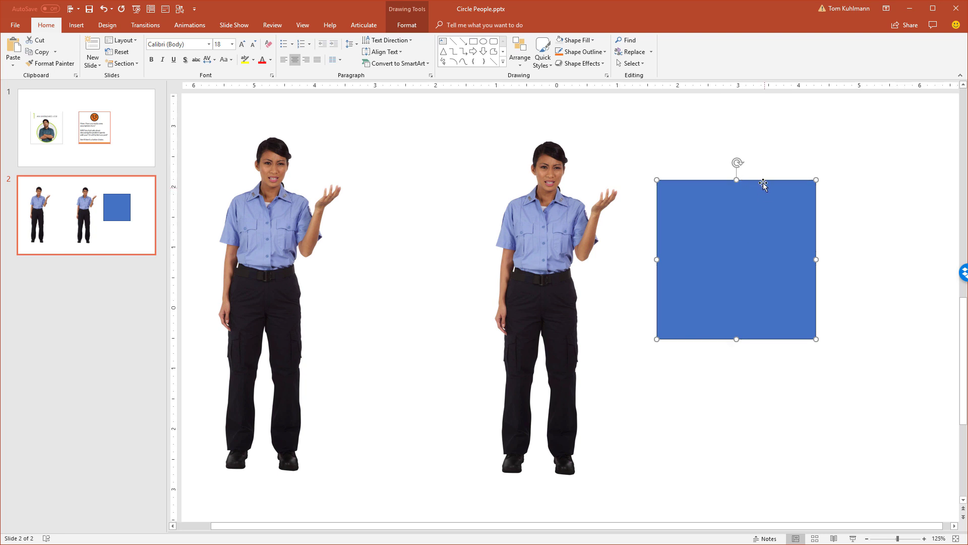
Set the rectangle's height and width to 2.06" in the Size group
left_click(407, 25)
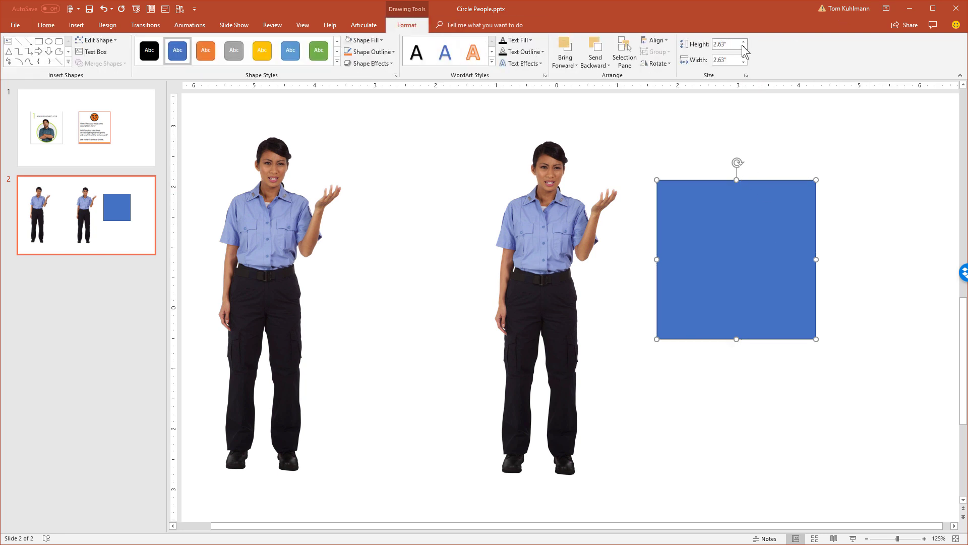
left_click_drag(734, 44, 700, 46)
type("2.06")
key("Tab")
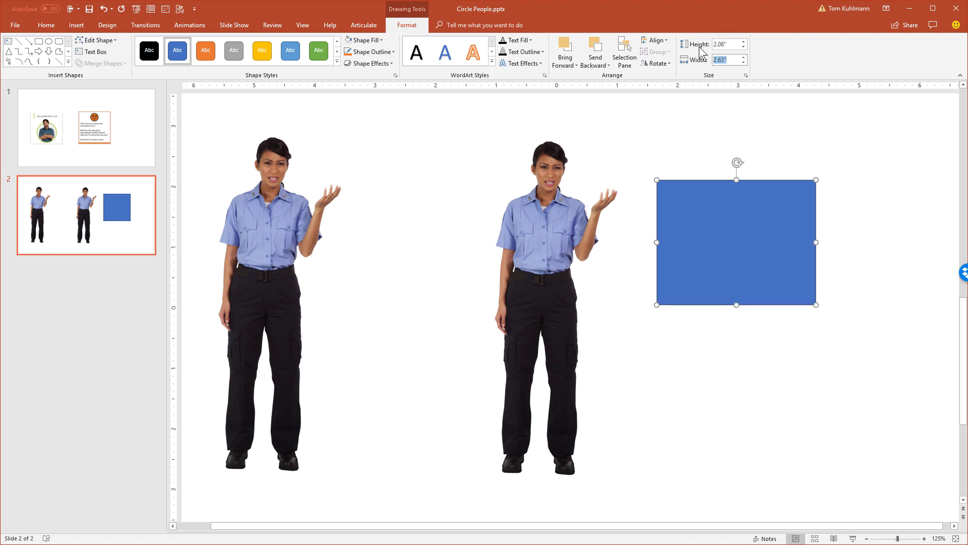
type("2")
key("Return")
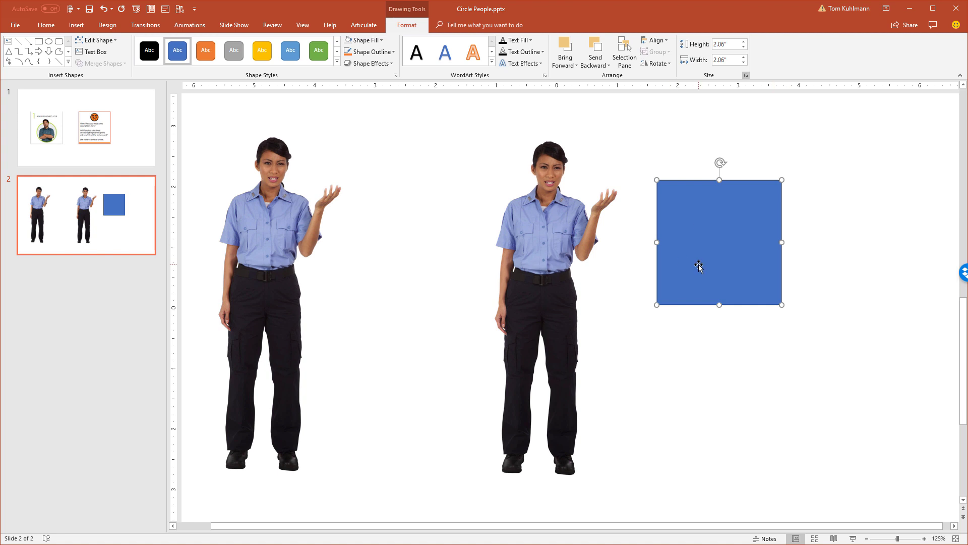
left_click(542, 243)
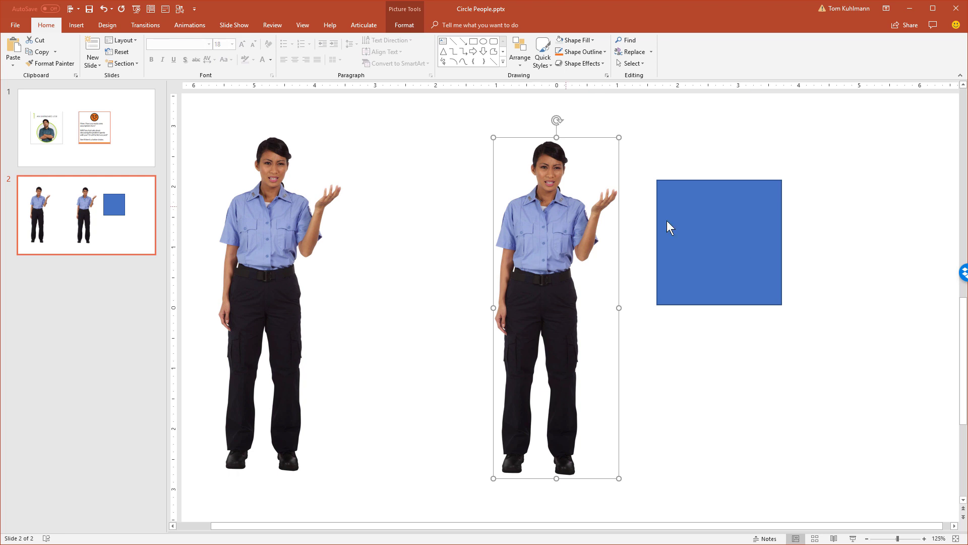
Send the blue square to the back, behind the woman photo
left_click_drag(504, 221, 693, 256)
key("ctrl+z")
left_click(725, 228)
right_click(725, 228)
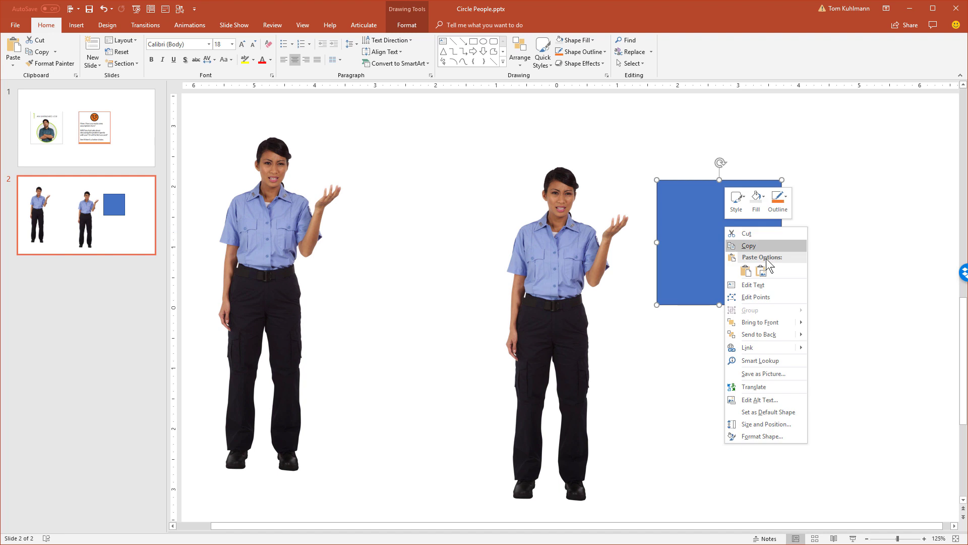
left_click(758, 334)
Move the right-hand woman photo over the square and crop her legs to the square's bottom edge
left_click(555, 273)
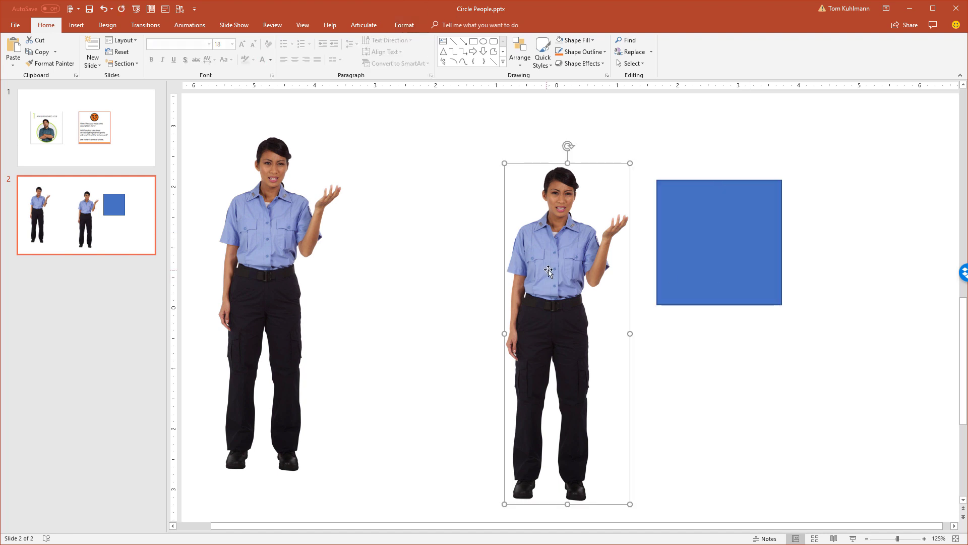
left_click_drag(557, 274, 700, 286)
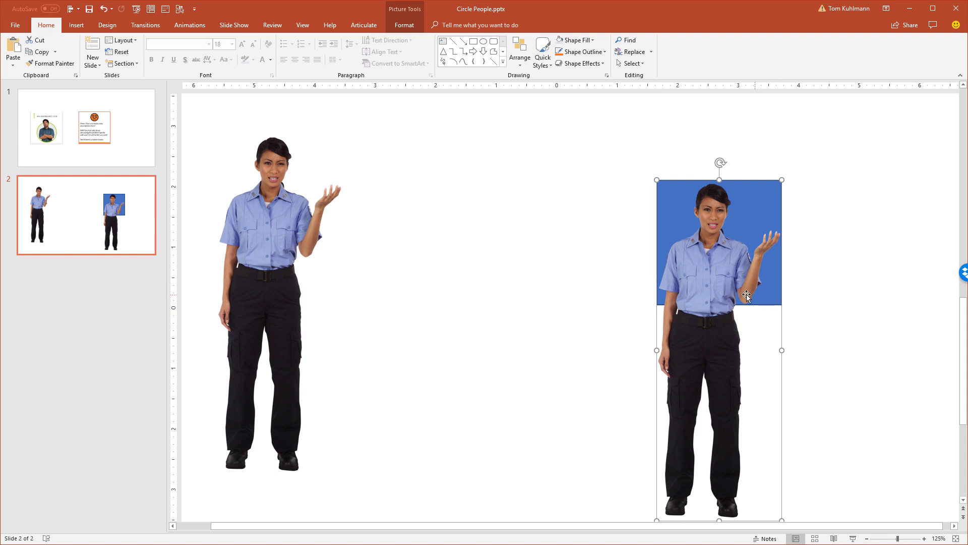
double_click(715, 286)
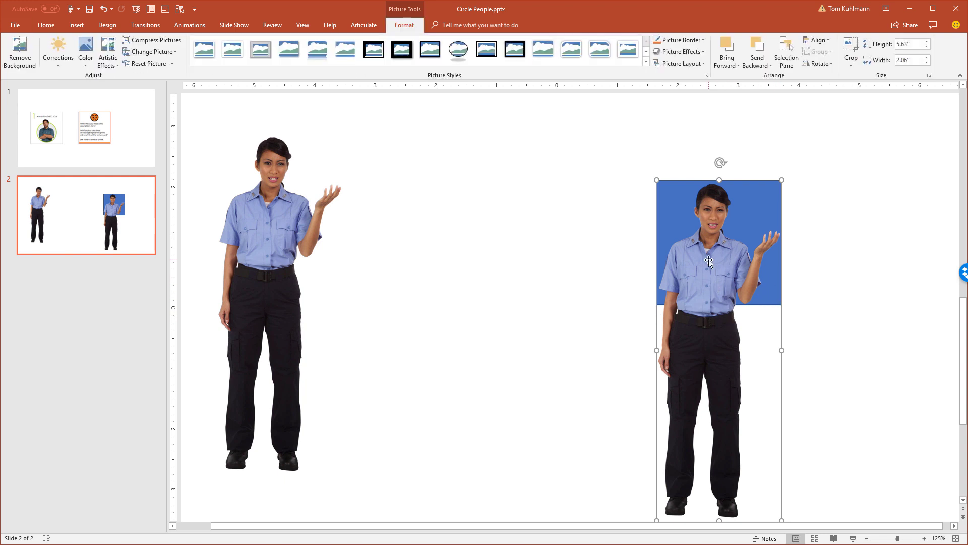
left_click(851, 49)
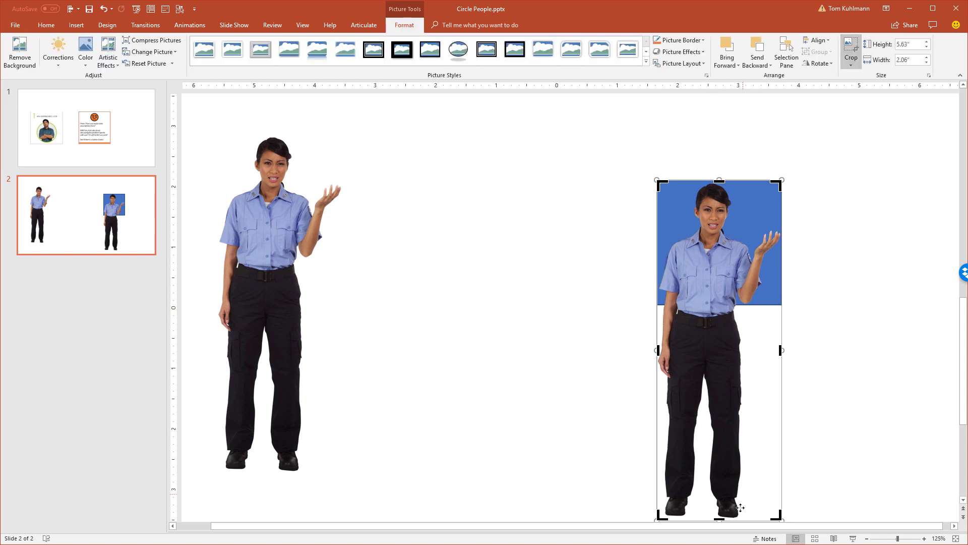
left_click_drag(718, 519, 708, 367)
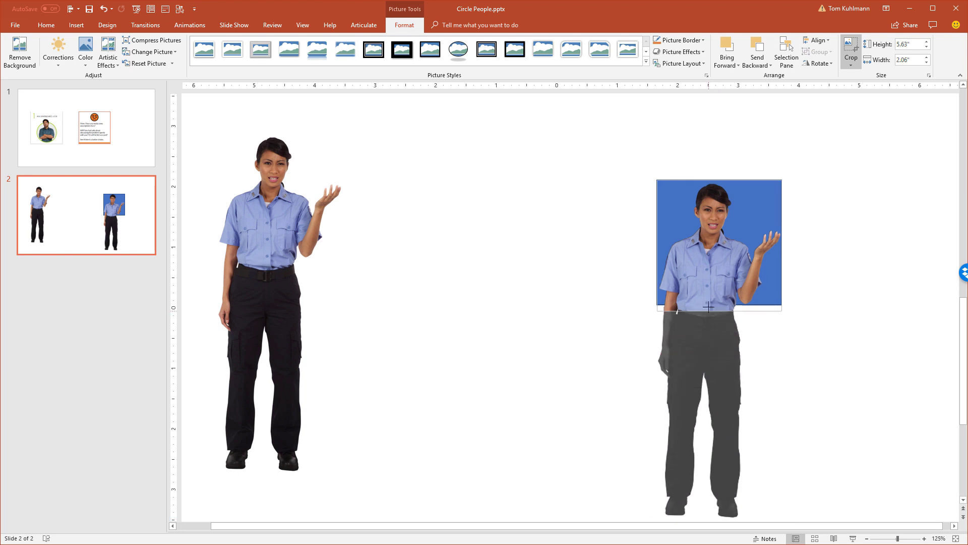
left_click_drag(708, 307, 708, 305)
left_click(603, 262)
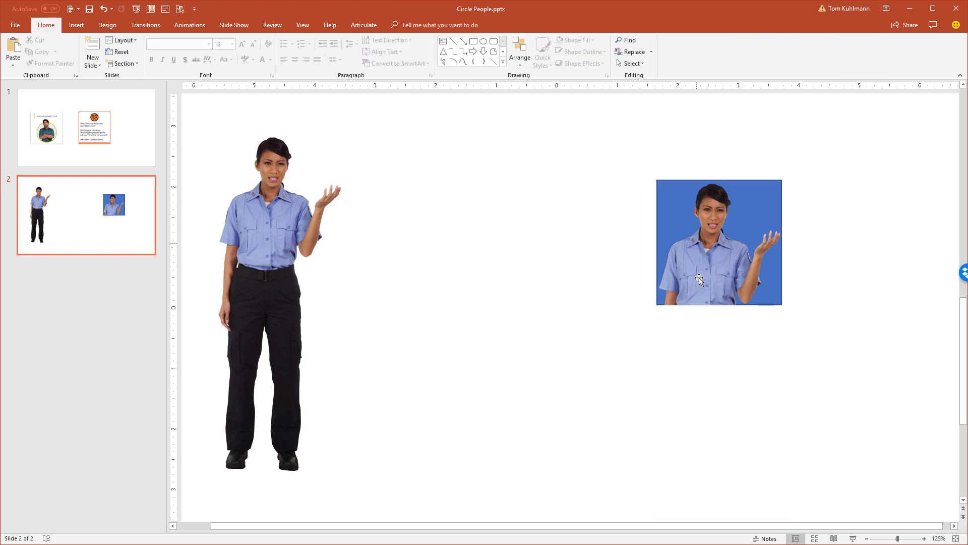
Undo the trial crop and crop the photo to a 1:1 aspect ratio framing her upper body
key("ctrl+z")
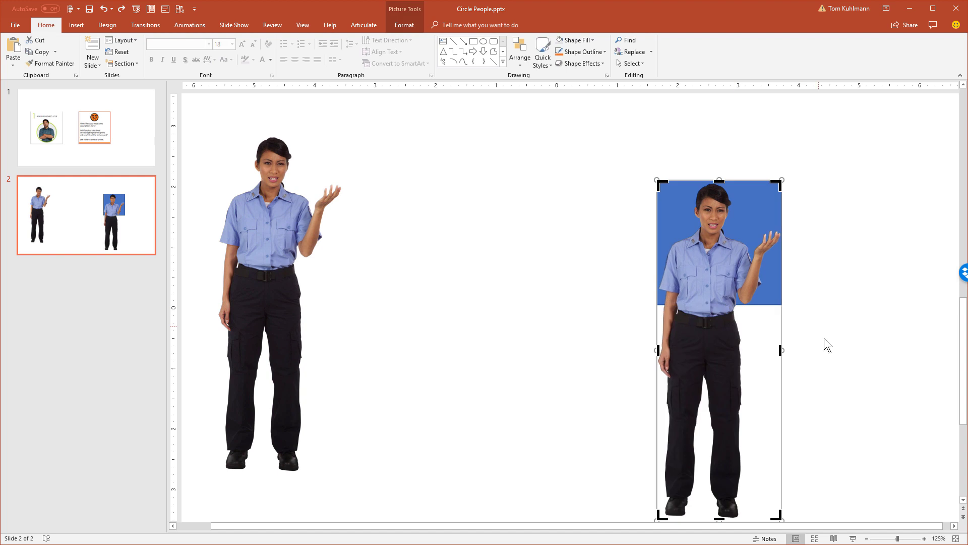
left_click(827, 343)
left_click(717, 267)
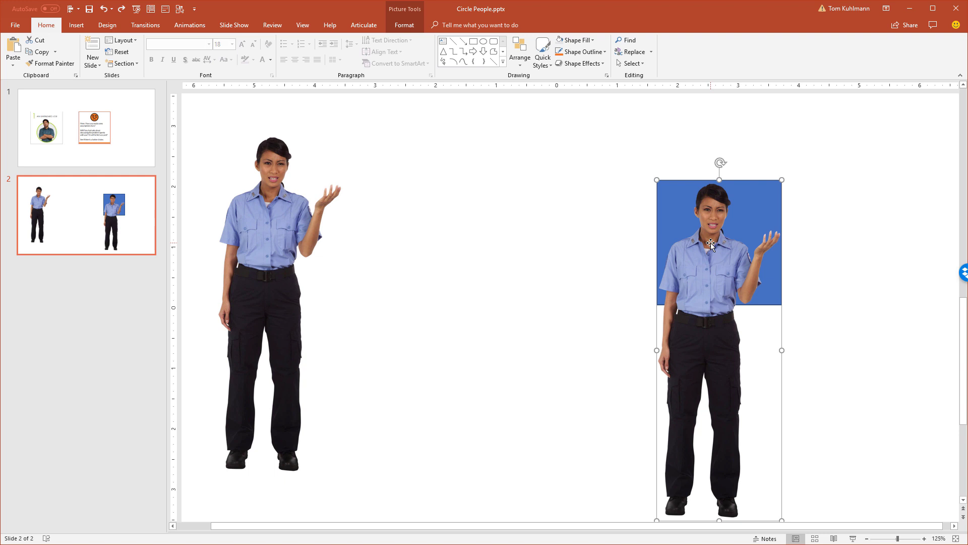
left_click(404, 25)
left_click(850, 65)
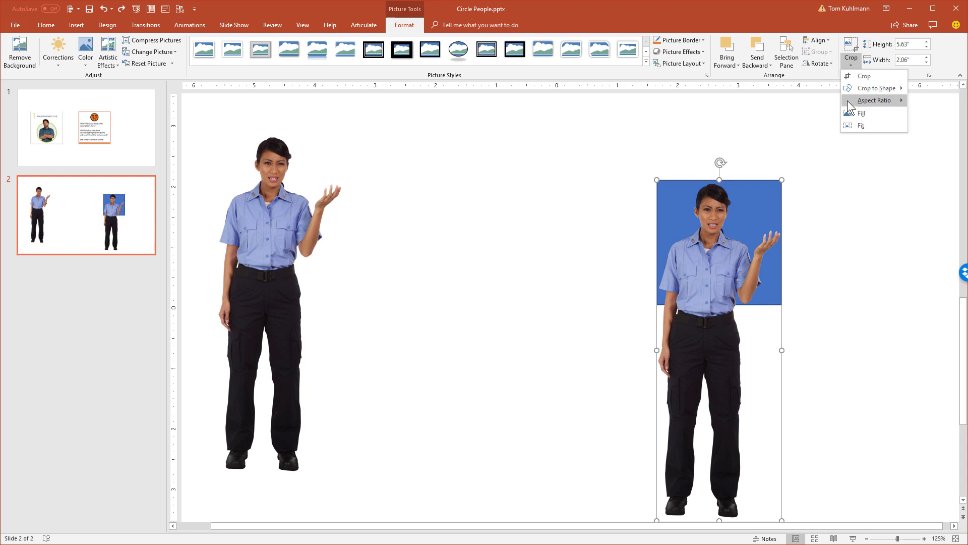
mouse_move(874, 100)
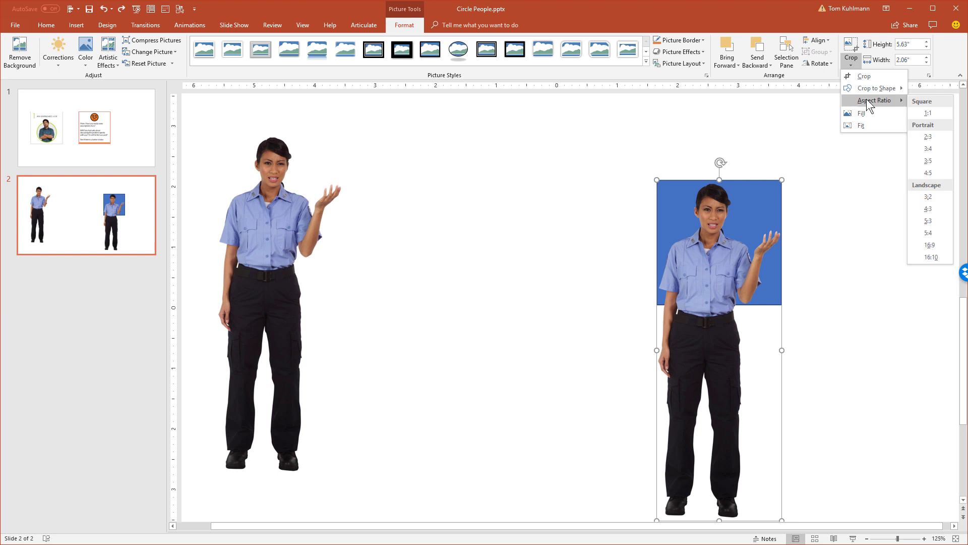
left_click(928, 113)
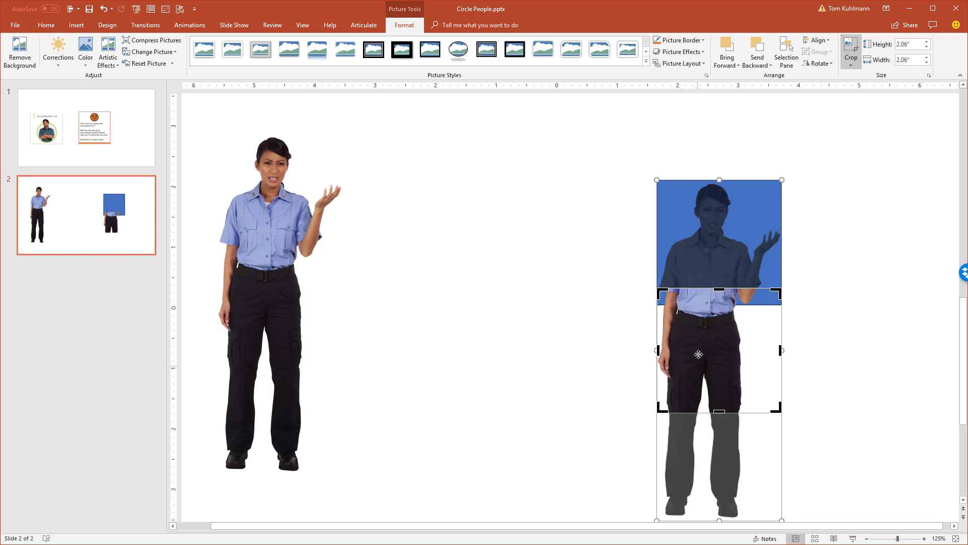
left_click_drag(702, 337, 704, 444)
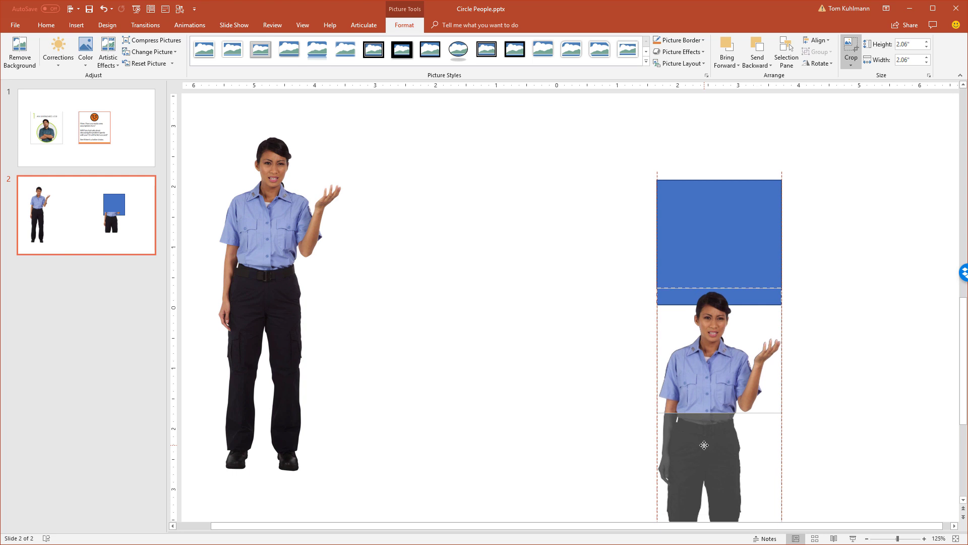
left_click(567, 433)
Move the square-cropped photo to the left of the blue square
left_click_drag(705, 370, 574, 253)
left_click(731, 246)
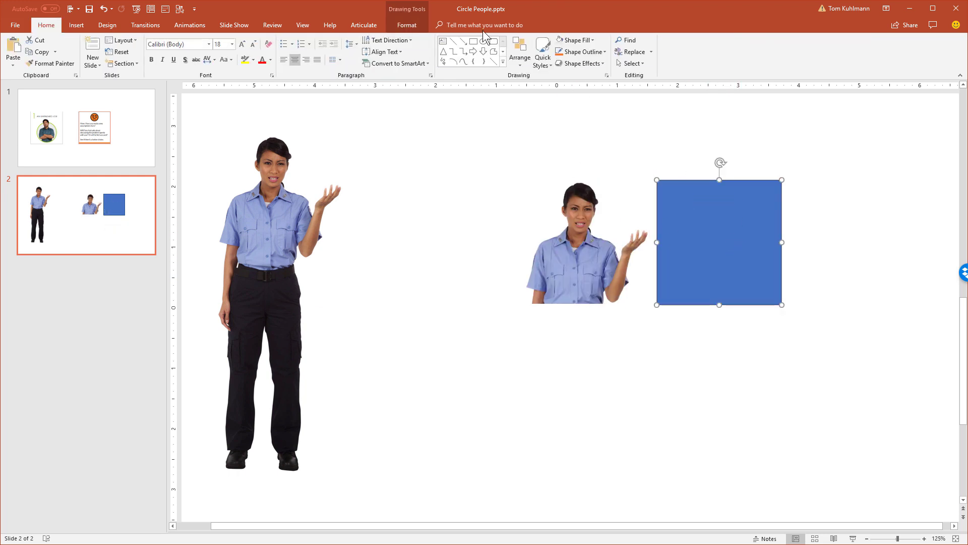
left_click(404, 25)
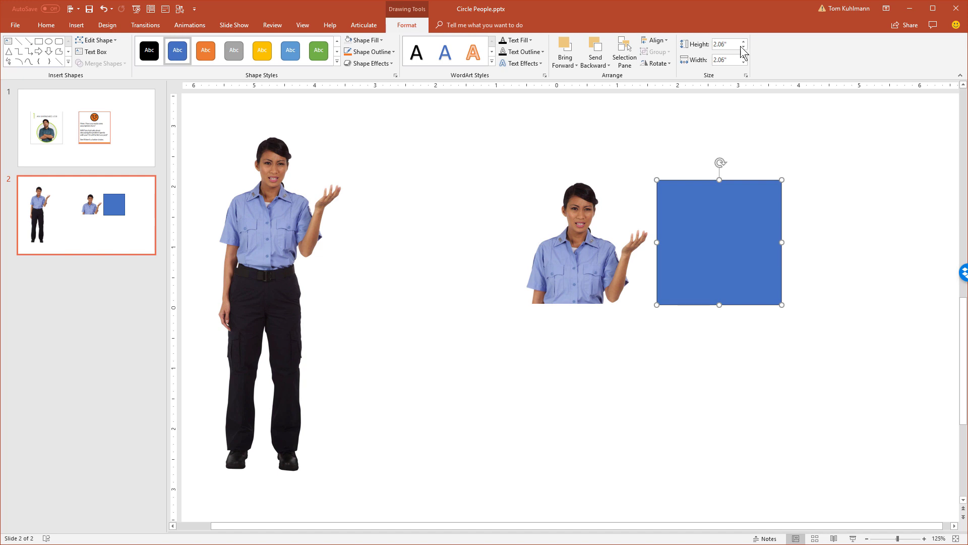
left_click(570, 362)
left_click_drag(580, 245, 520, 244)
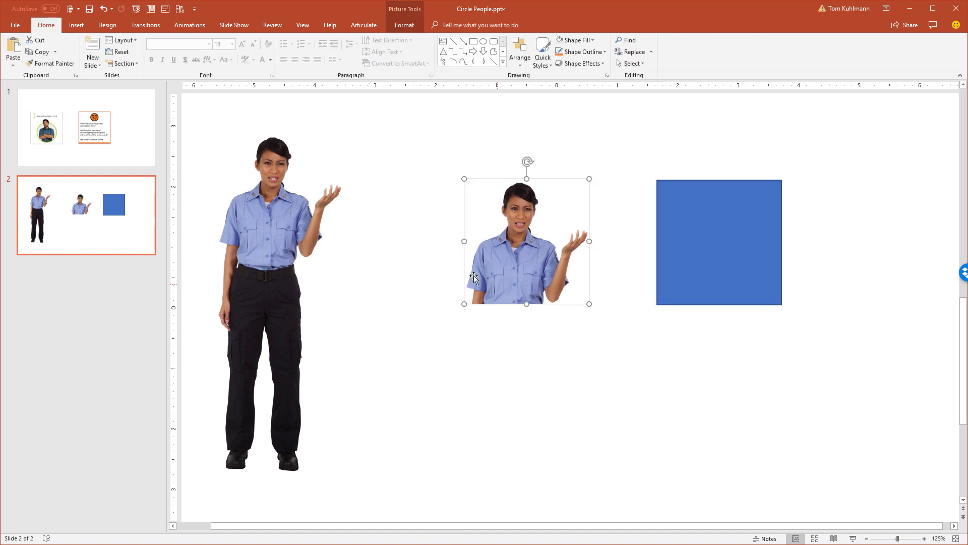
Change the 2.06" blue square's shape to an Oval
left_click(703, 242)
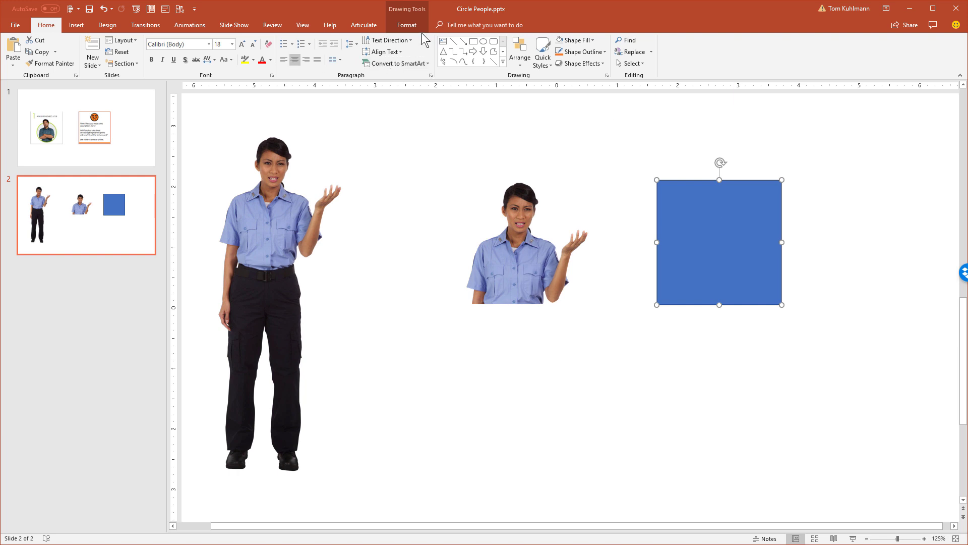
left_click(406, 26)
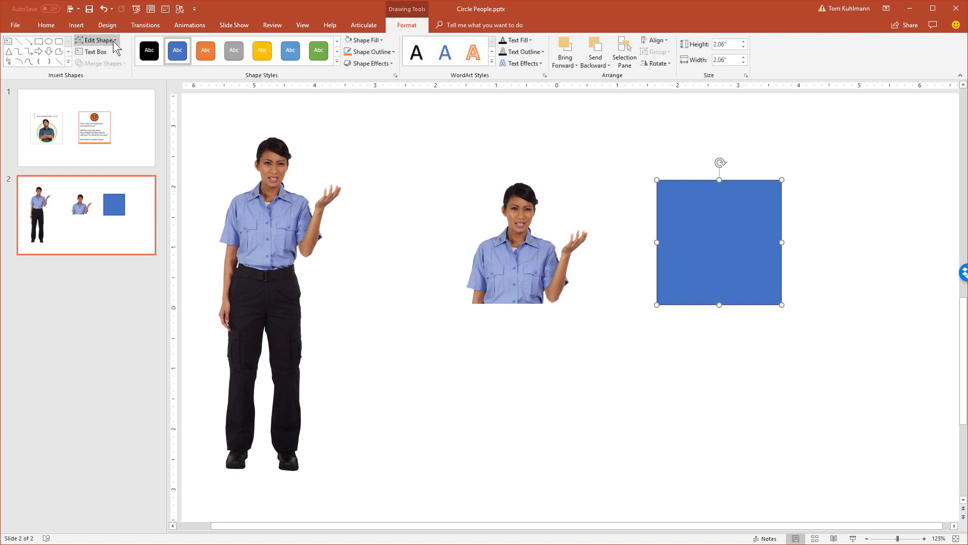
left_click(114, 41)
mouse_move(104, 53)
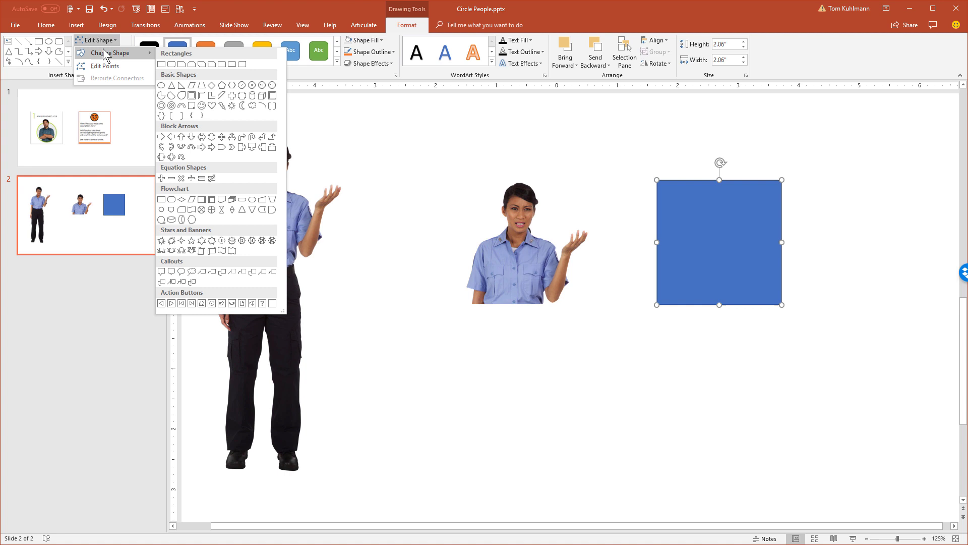
left_click(162, 86)
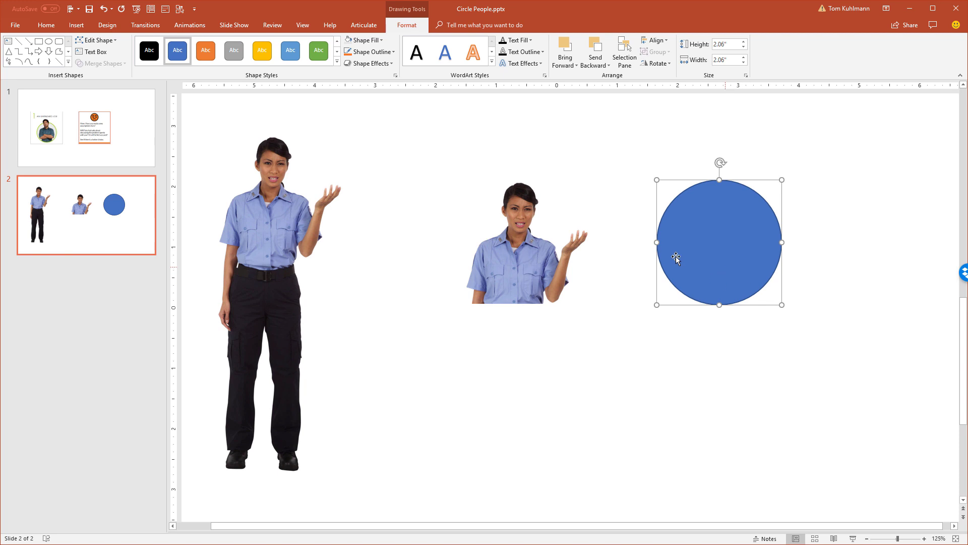
Give the circle a light gray fill and an orange outline 5 pt wide
left_click(349, 40)
left_click(347, 53)
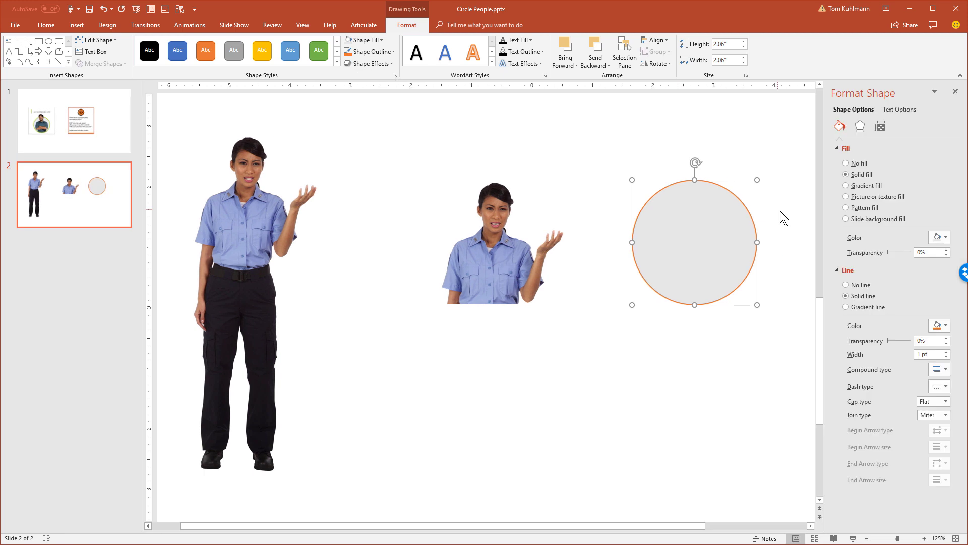
left_click(947, 352)
left_click(947, 352)
left_click(947, 352)
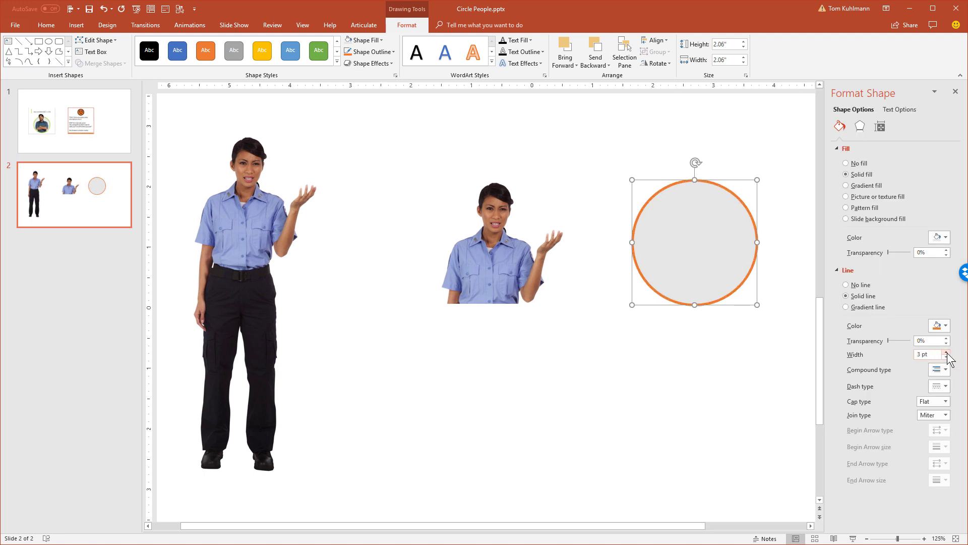
left_click(947, 353)
left_click(947, 353)
left_click(947, 352)
left_click(947, 352)
left_click(947, 352)
left_click(947, 353)
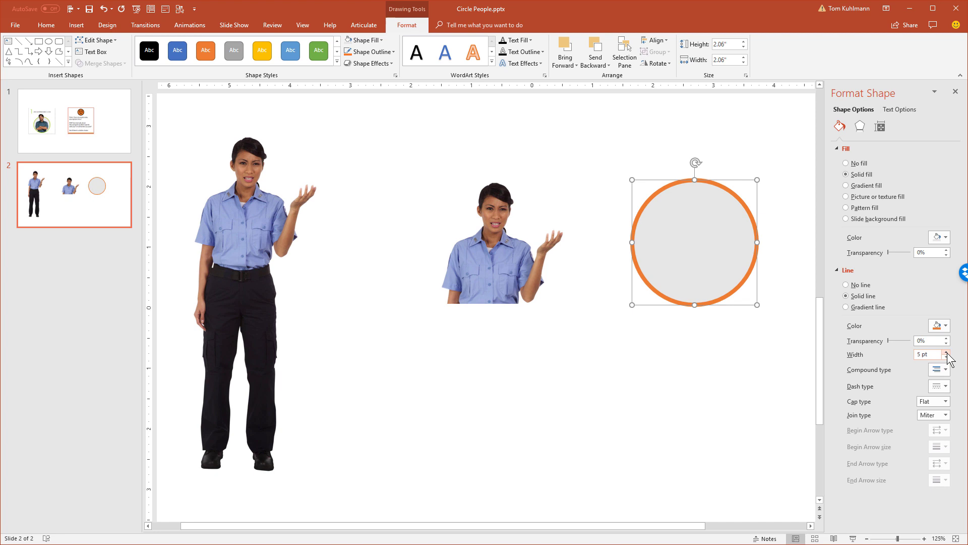
left_click(618, 336)
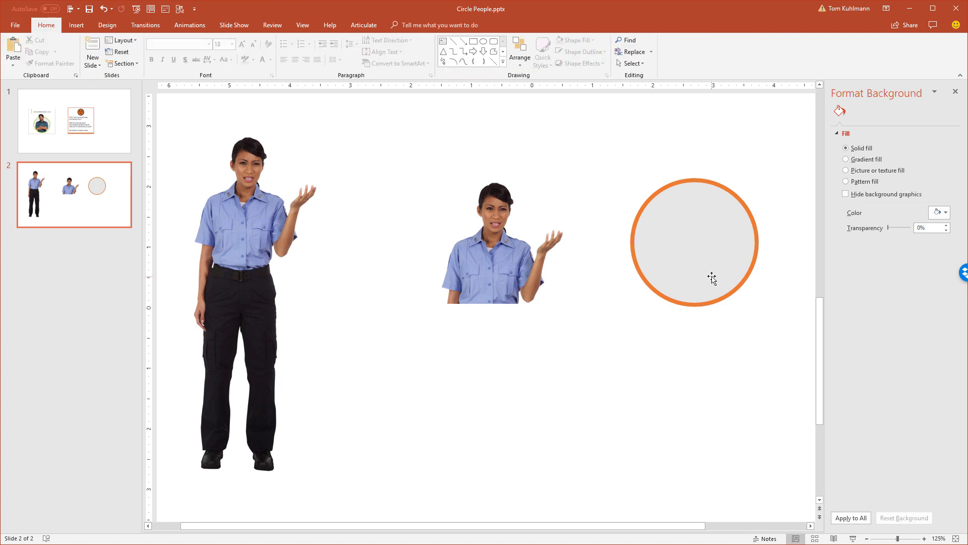
Drag the circle onto the middle photo, then move the woman photo out to its right
mouse_move(711, 278)
left_mouse_down()
mouse_move(510, 274)
mouse_move(511, 292)
left_mouse_up()
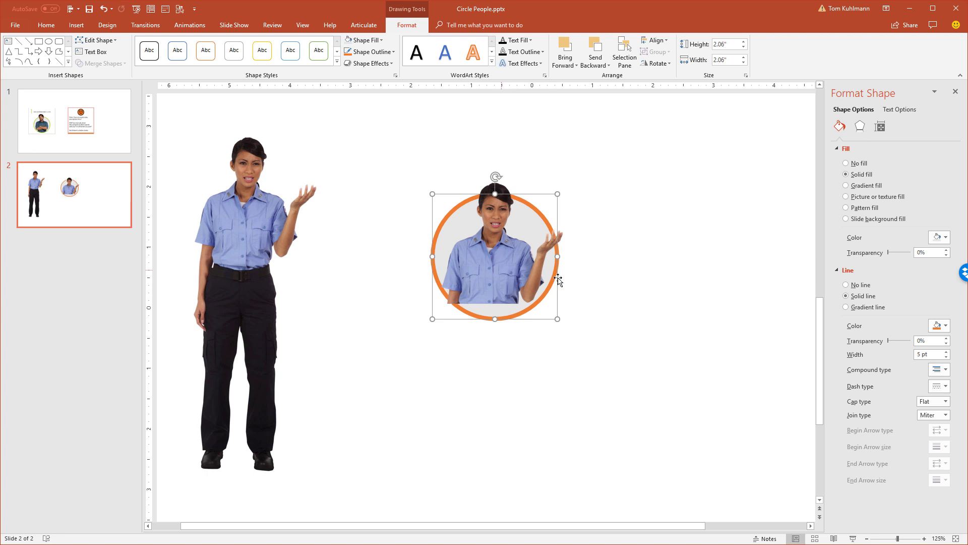
left_click(600, 263)
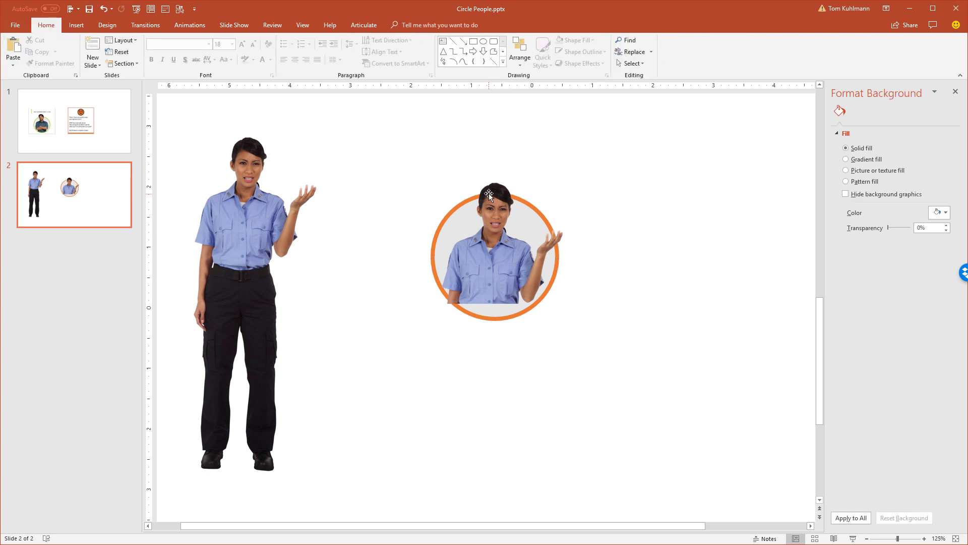
mouse_move(493, 248)
left_mouse_down()
mouse_move(496, 261)
mouse_move(498, 250)
left_mouse_up()
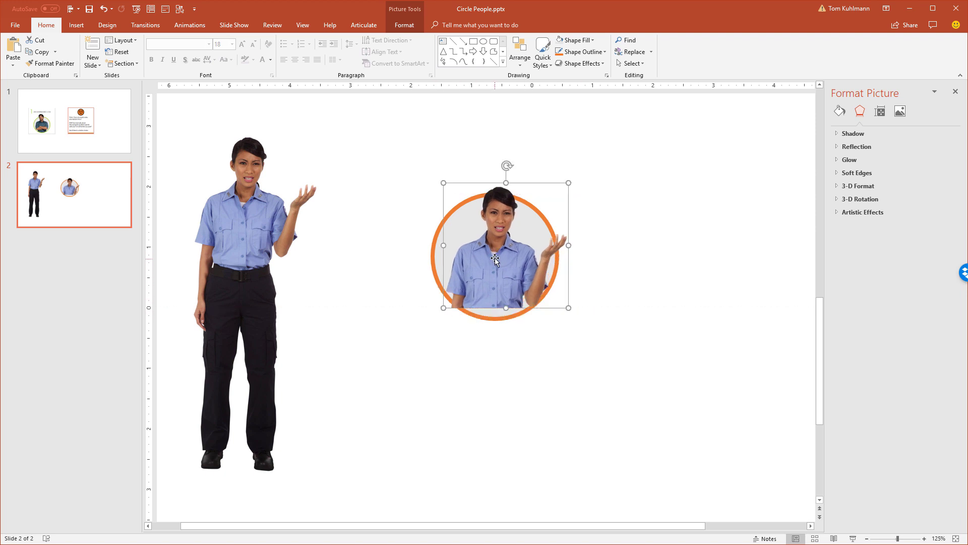
left_click_drag(494, 256, 607, 212)
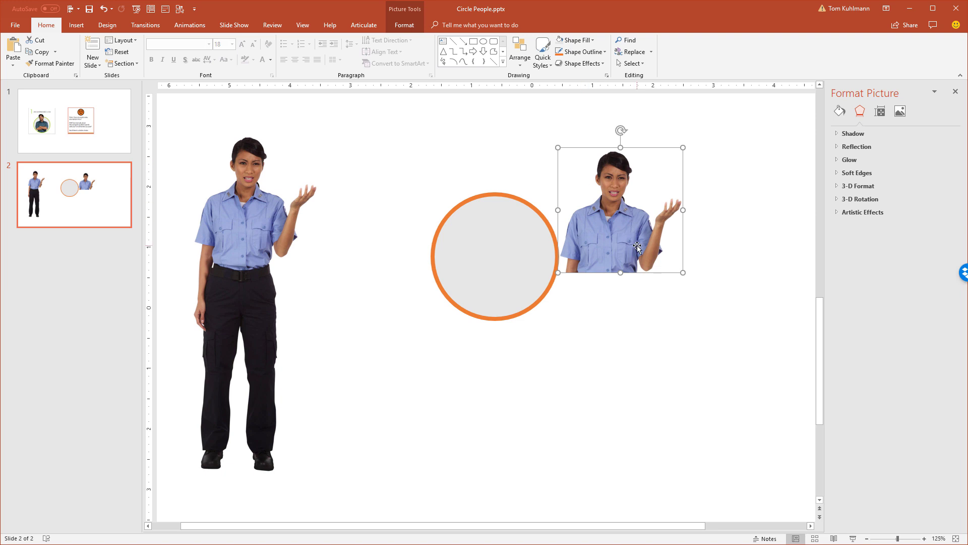
Crop the woman photo to an Oval and center it inside the orange-outlined circle
left_click(406, 27)
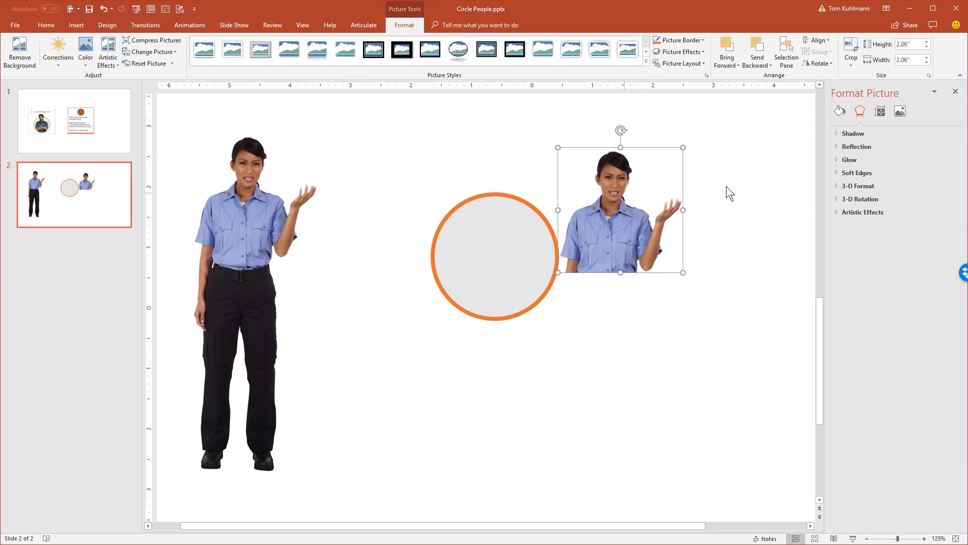
left_click(851, 65)
mouse_move(893, 92)
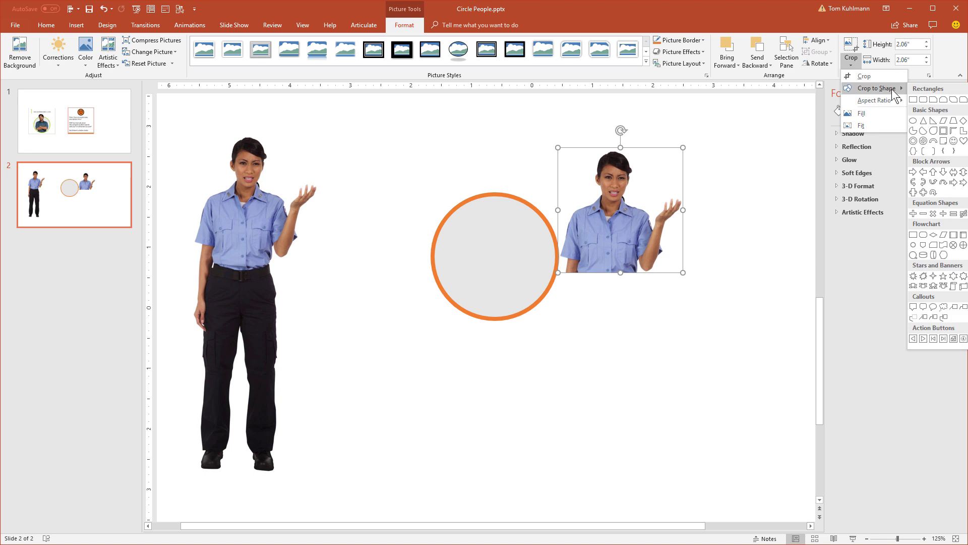
left_click(913, 123)
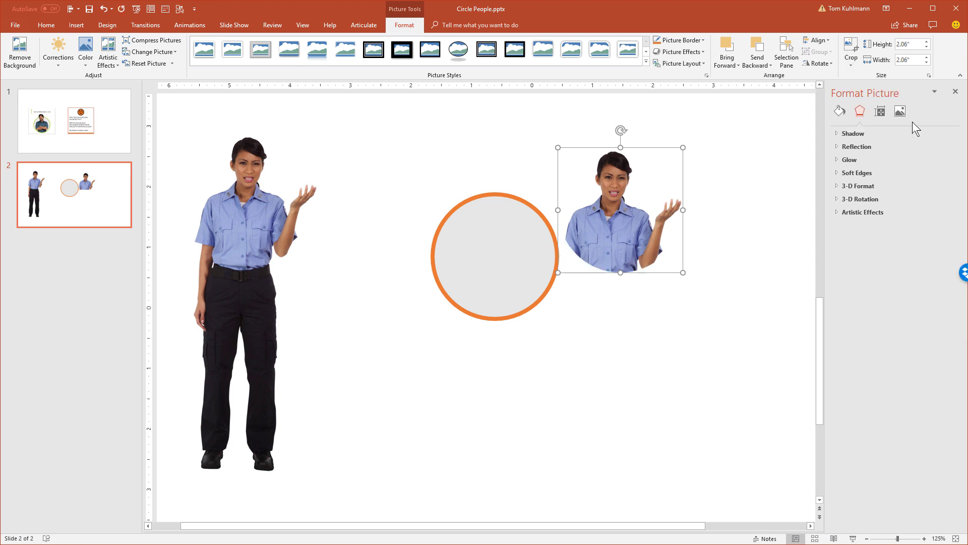
left_click(591, 308)
left_click_drag(627, 233, 507, 276)
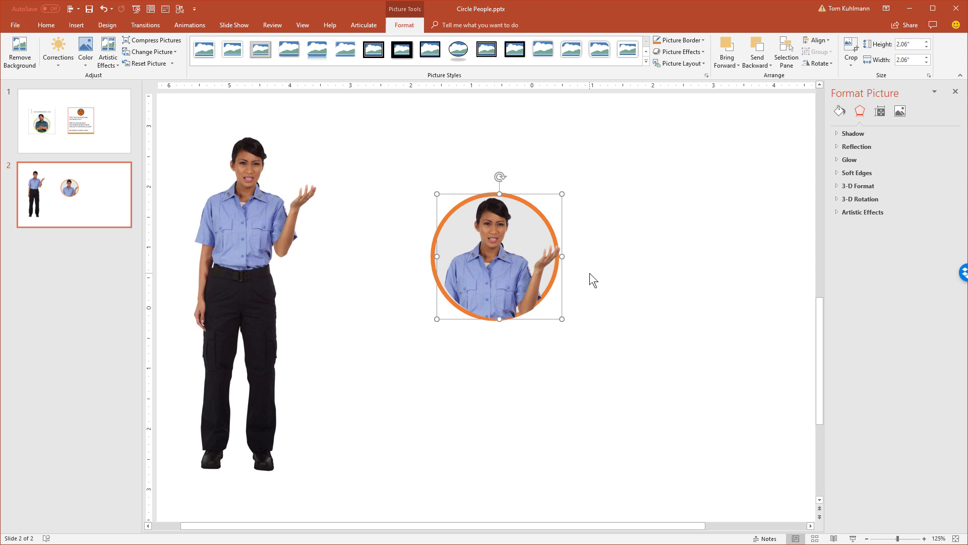
key("Left")
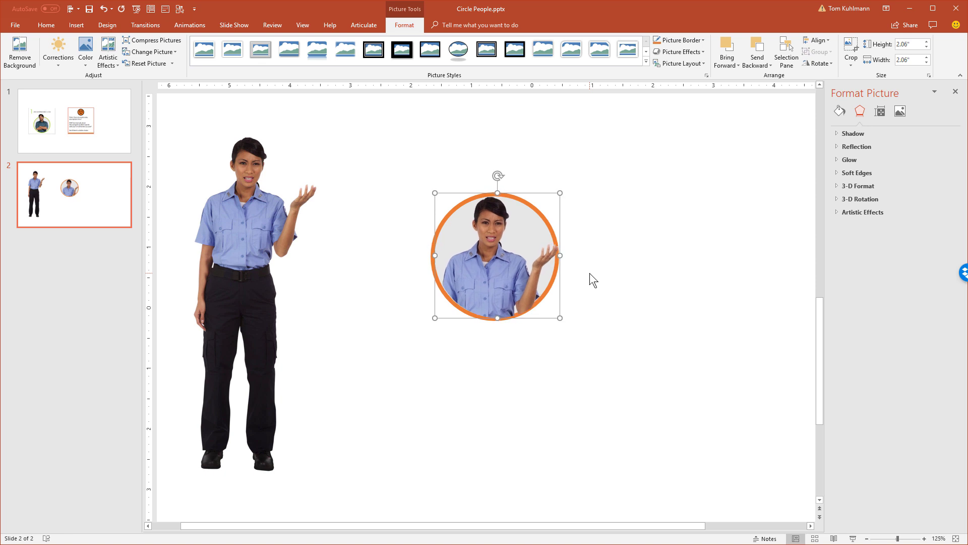
Enlarge the circular photo from its top-right corner and nudge it up over the orange ring
left_click(604, 232)
left_click(499, 240)
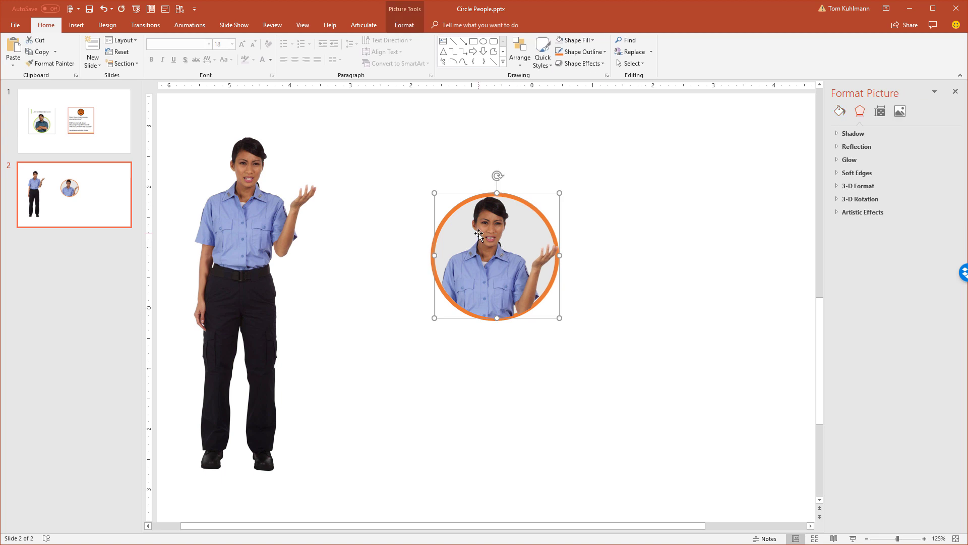
left_click_drag(560, 193, 579, 182)
left_click_drag(500, 245, 496, 246)
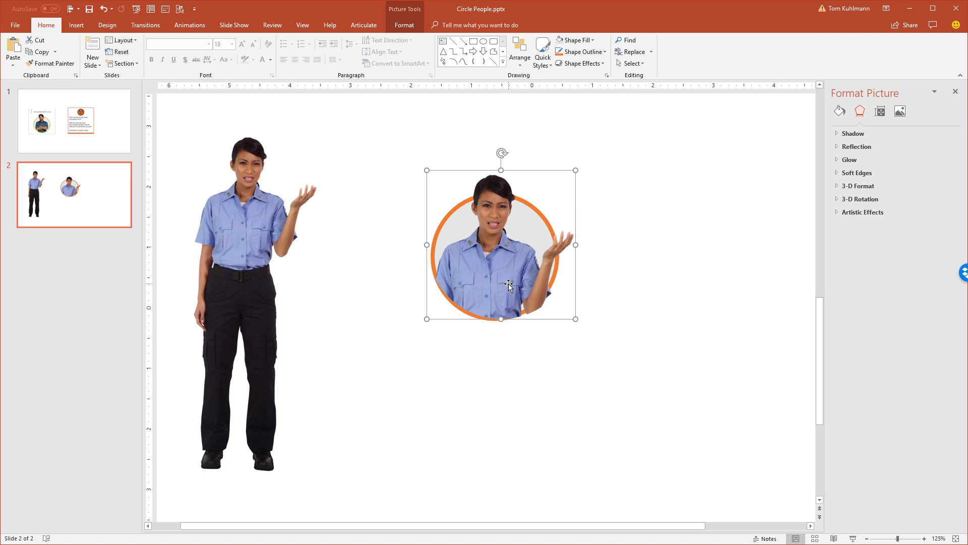
key("Up")
key("Up")
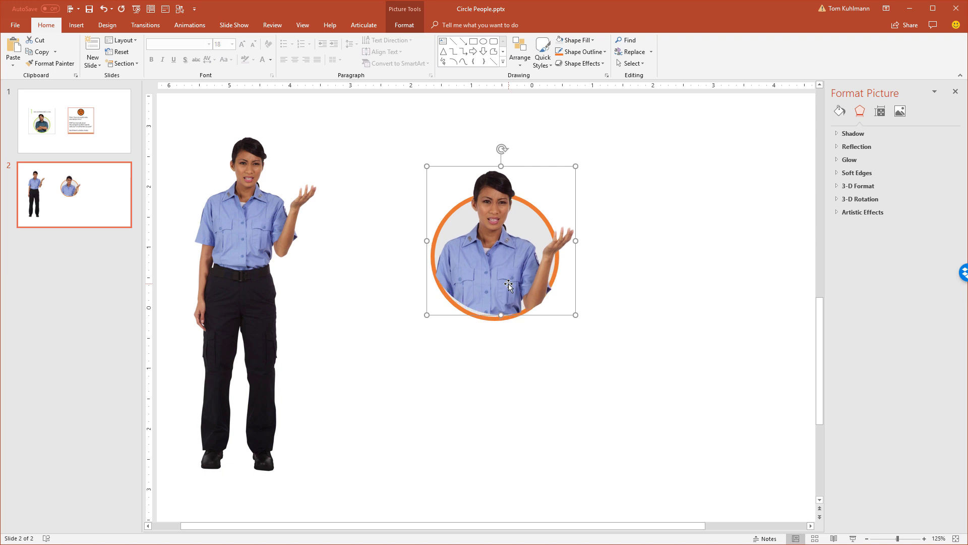
Crop the photo's bottom edge up slightly so it is 2.44" tall within the ring
double_click(488, 261)
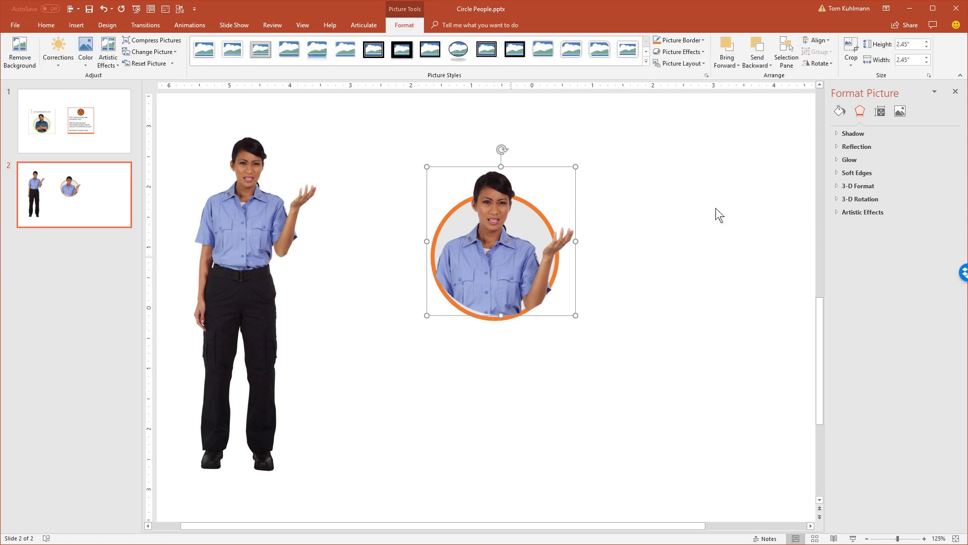
left_click(853, 53)
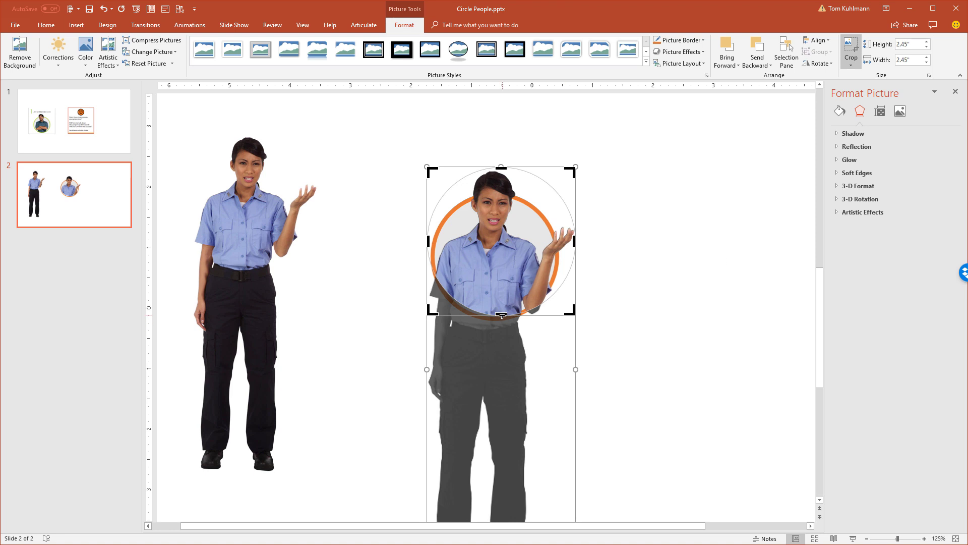
left_click_drag(503, 315, 505, 315)
left_click(627, 308)
left_click(510, 235)
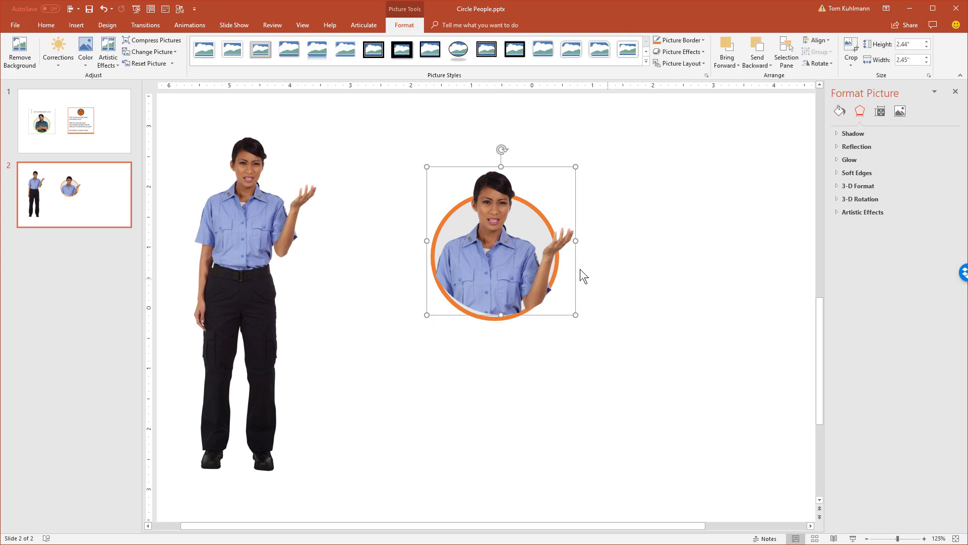
Shift the photo slightly left and re-crop its left, bottom-right and top edges to 2.2" by 2.06"
left_click(622, 268)
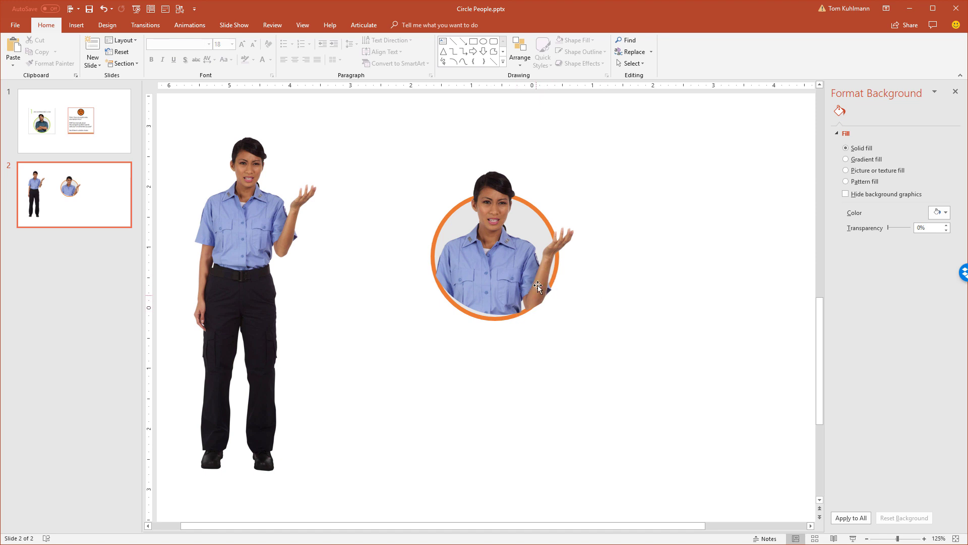
left_click(536, 281)
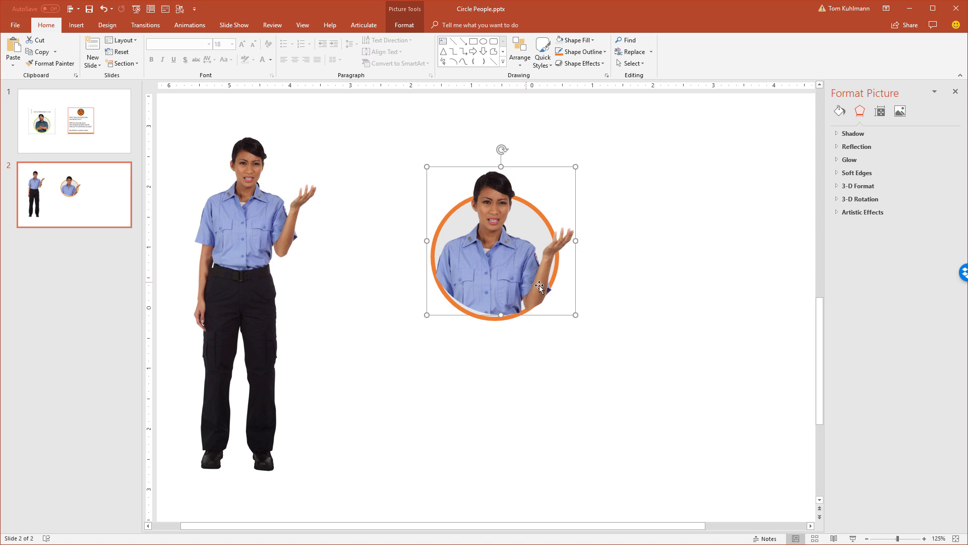
left_click_drag(525, 276, 522, 275)
double_click(469, 276)
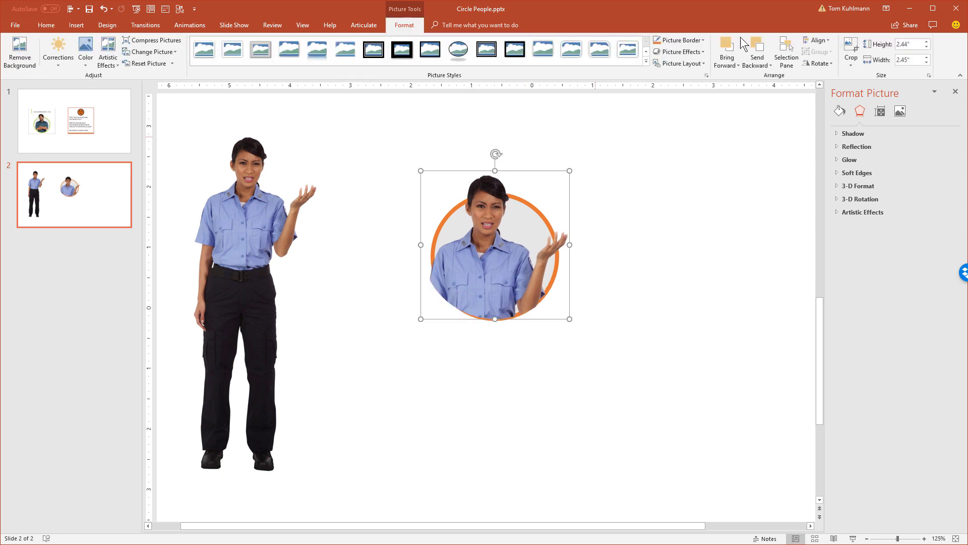
left_click(851, 53)
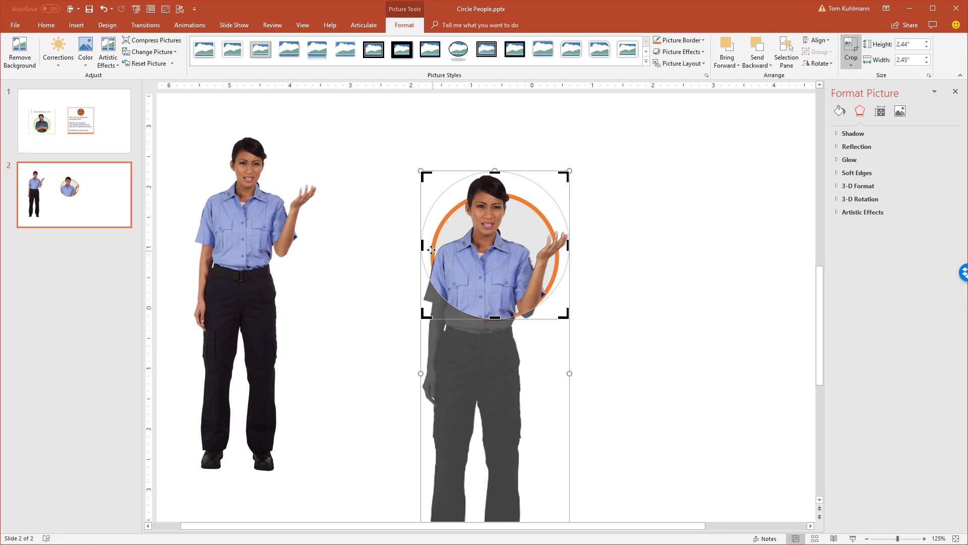
left_click_drag(424, 247, 433, 247)
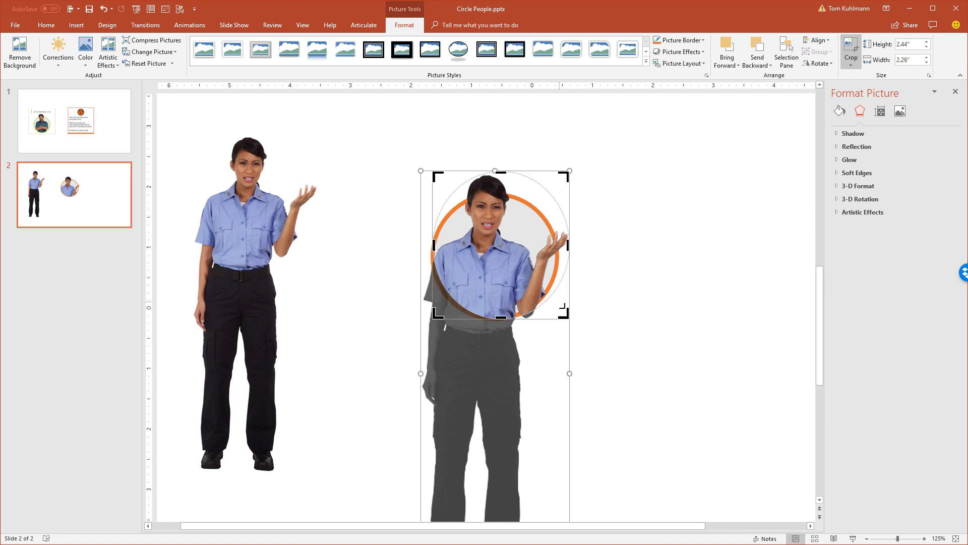
left_click_drag(562, 316, 556, 313)
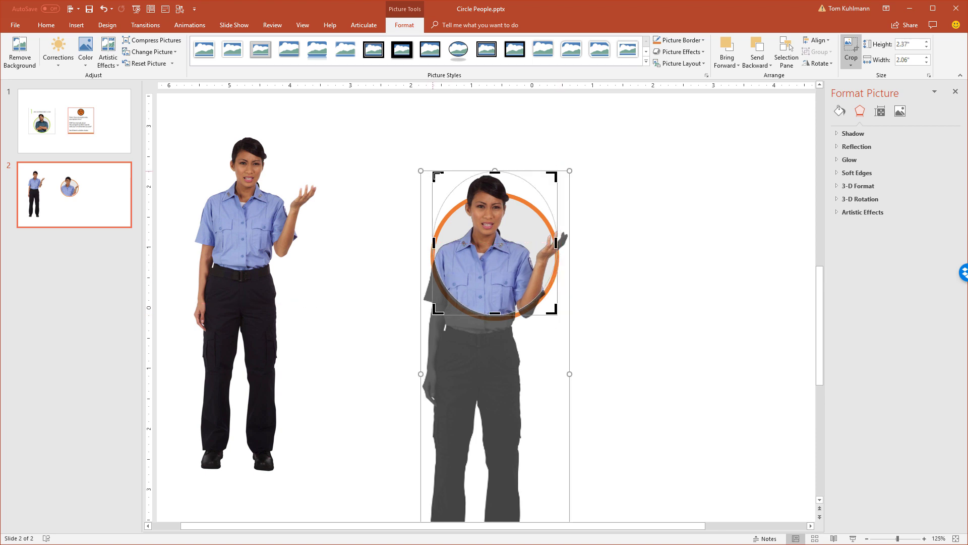
left_click_drag(435, 177, 433, 182)
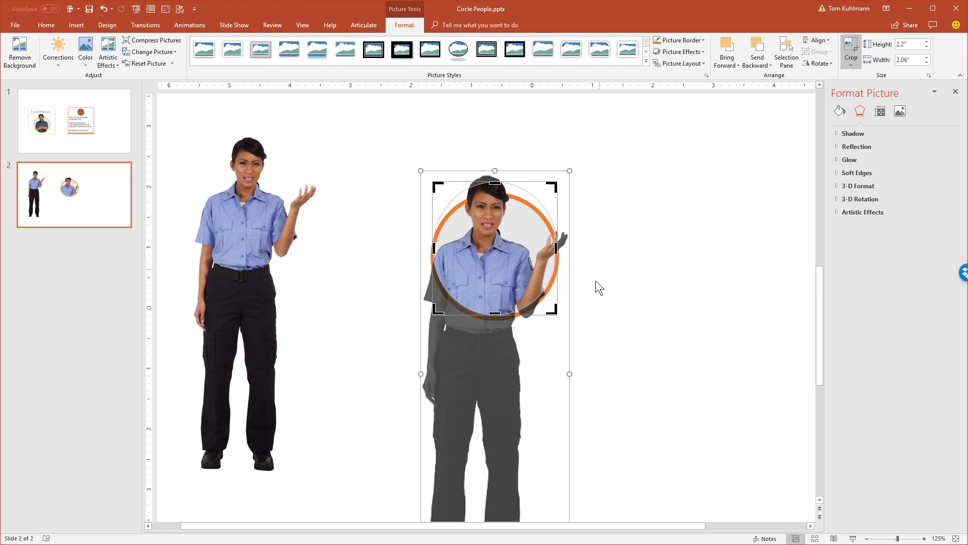
Nudge the circular photo slightly down with the Down arrow
left_click(625, 292)
left_click(485, 269)
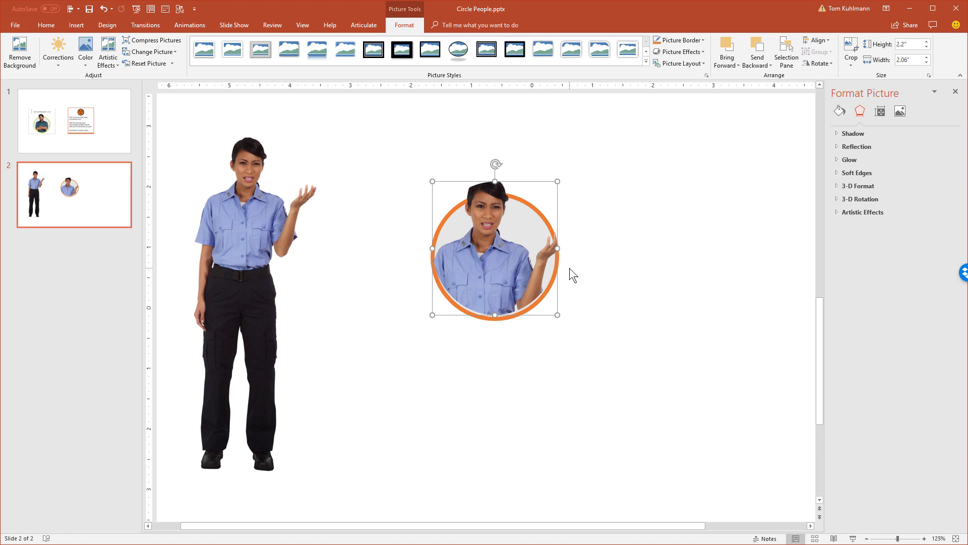
key("Down")
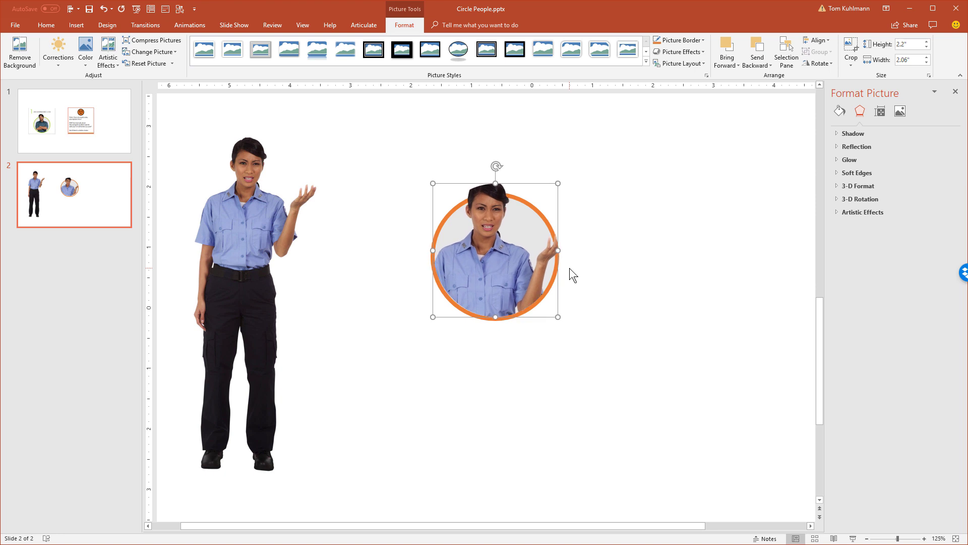
Place a copy of the photo to the right and extend its crop upward and left to show her full head
left_click(620, 271)
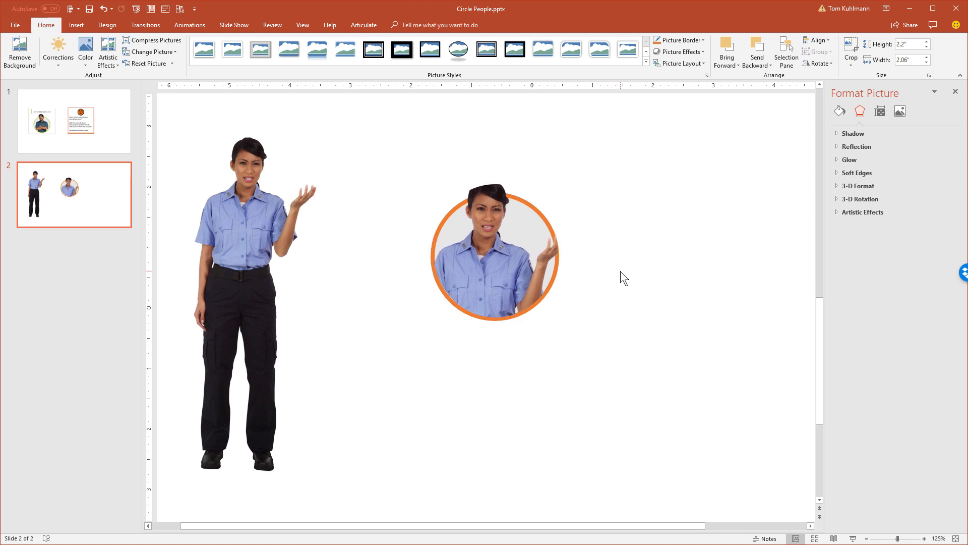
left_click(486, 226)
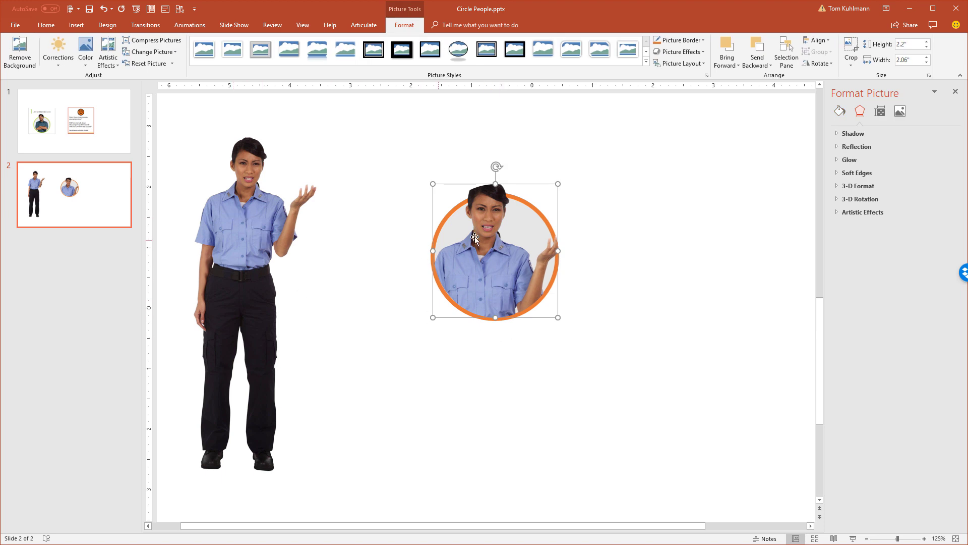
left_click_drag(492, 236, 661, 233)
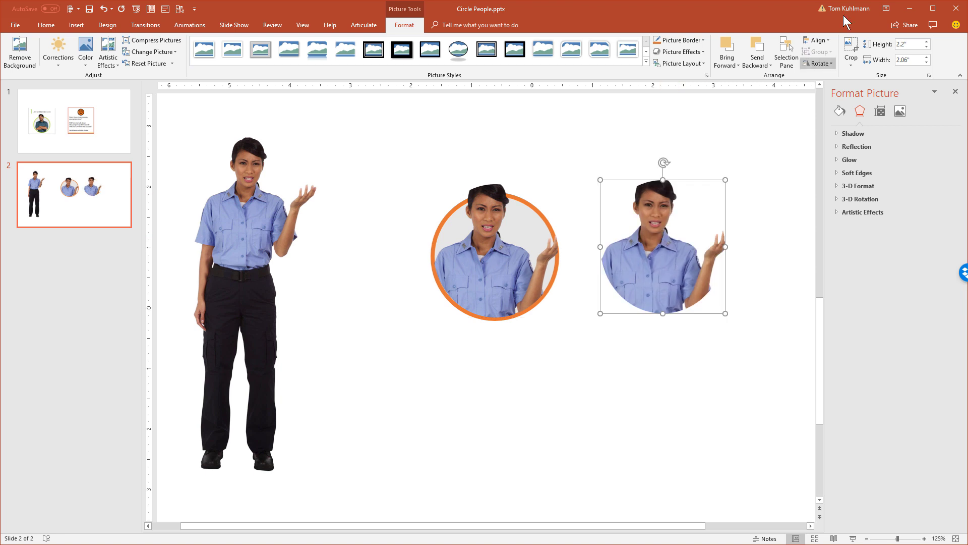
left_click(849, 49)
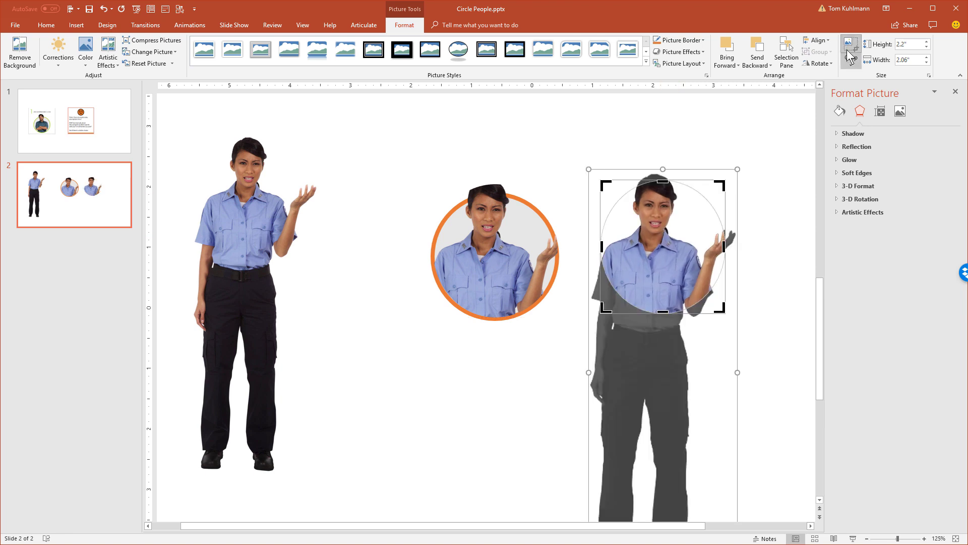
mouse_move(662, 180)
left_mouse_down()
mouse_move(654, 163)
mouse_move(662, 168)
left_mouse_up()
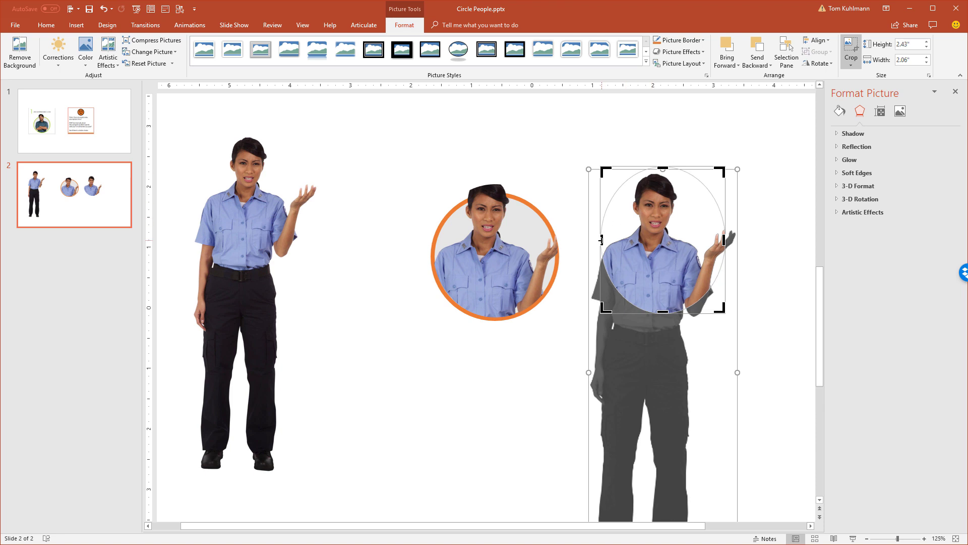
left_click_drag(601, 240, 588, 240)
left_click(851, 62)
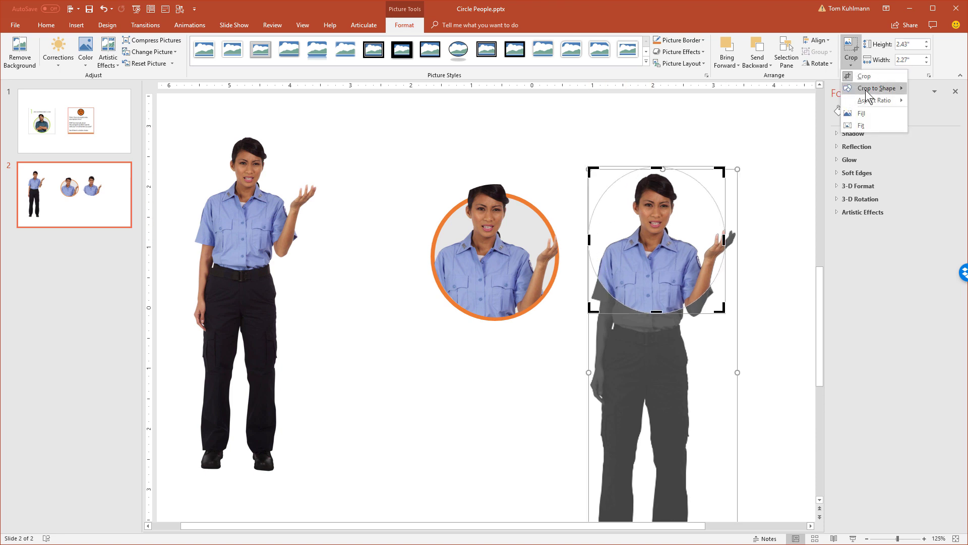
left_click(736, 297)
left_click(735, 298)
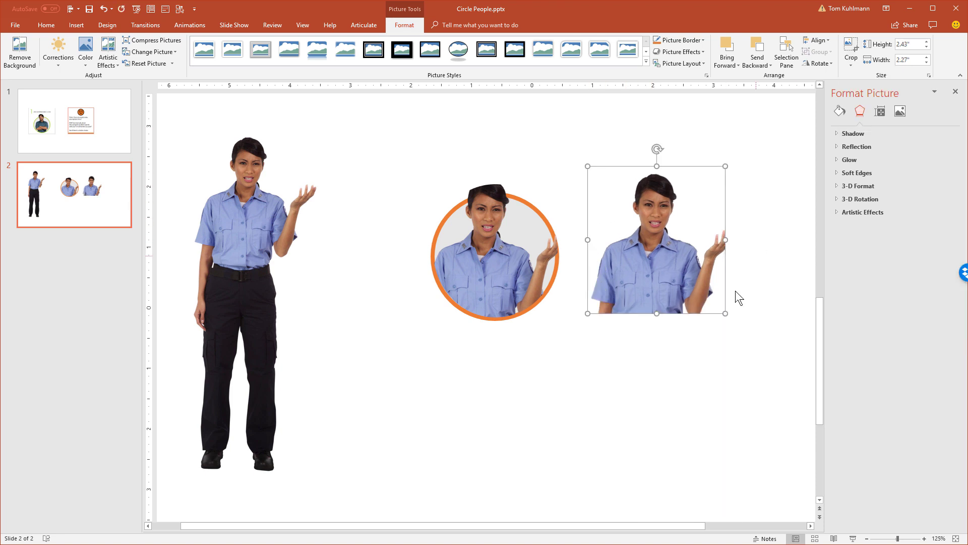
left_click(735, 298)
Move the copy onto the circle photo and crop its bottom up to chest height
left_click_drag(662, 249, 495, 251)
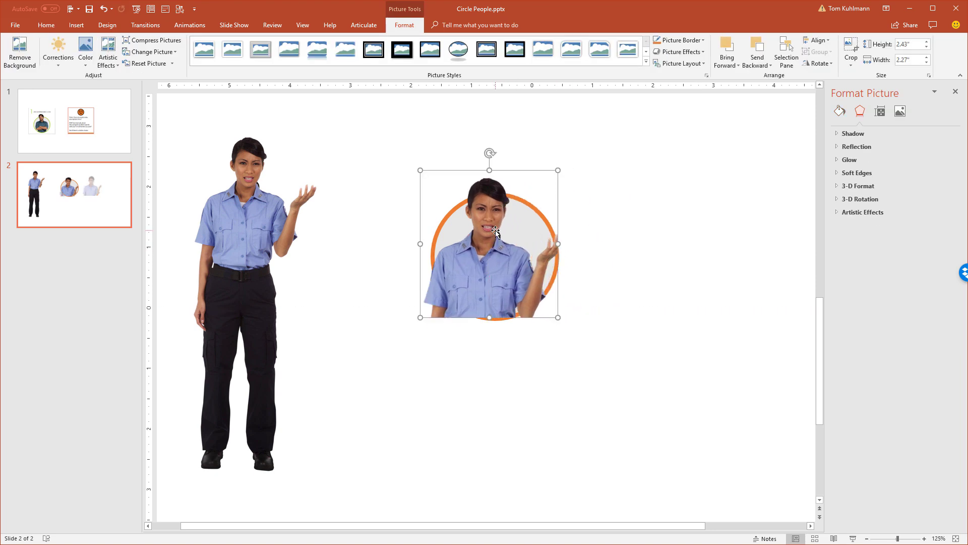
left_click(856, 46)
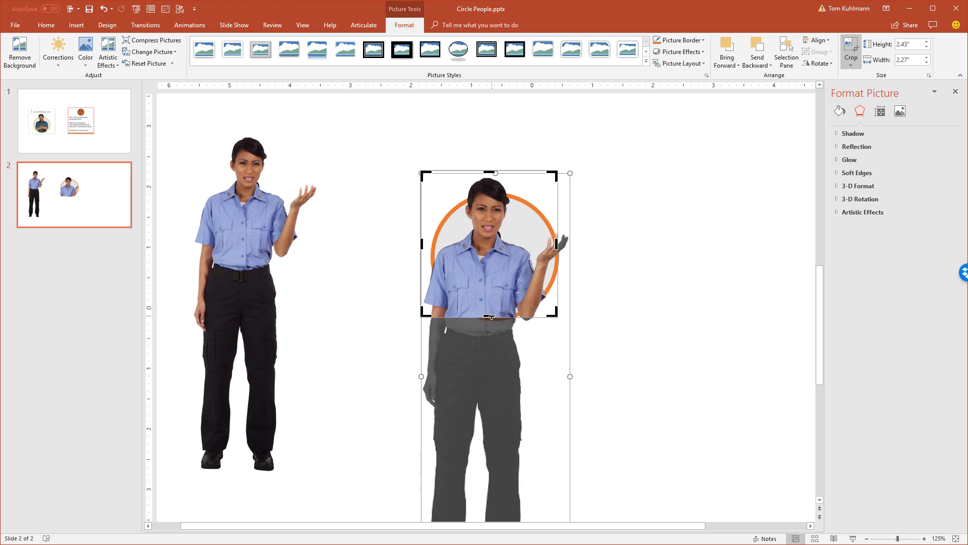
left_click_drag(491, 317, 487, 262)
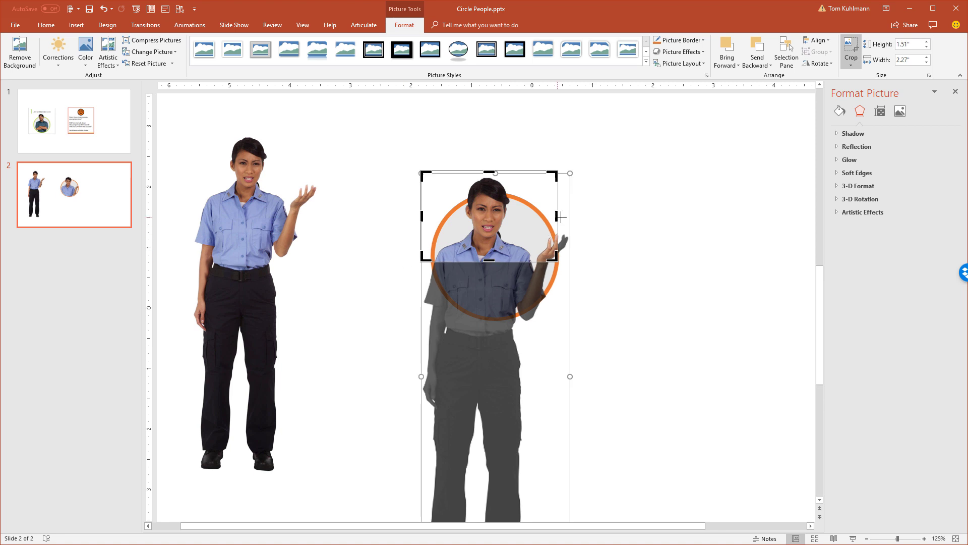
left_click(646, 248)
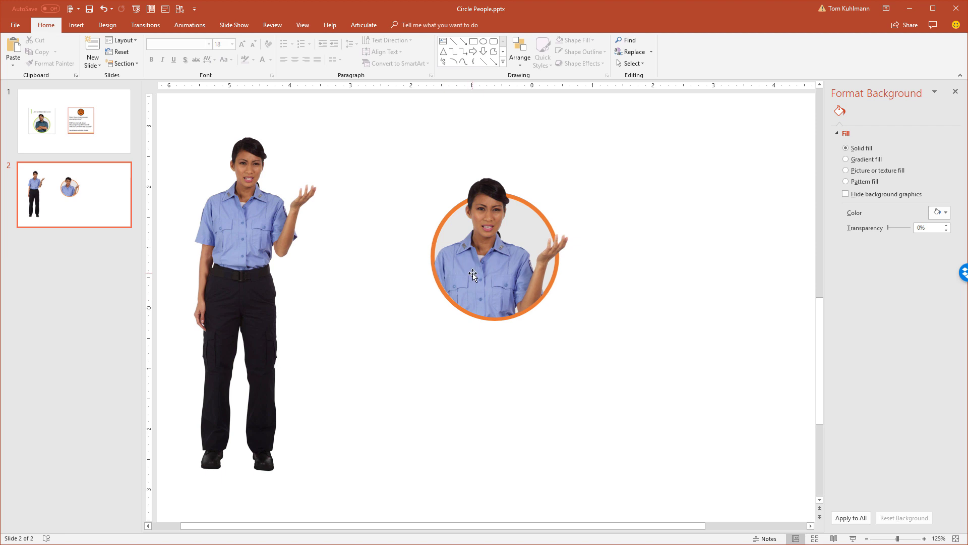
Set aside copies of the cropped photo and the grey orange-outlined circle, keeping the original photo inside its circle
left_click(481, 232)
left_click_drag(481, 232, 655, 197)
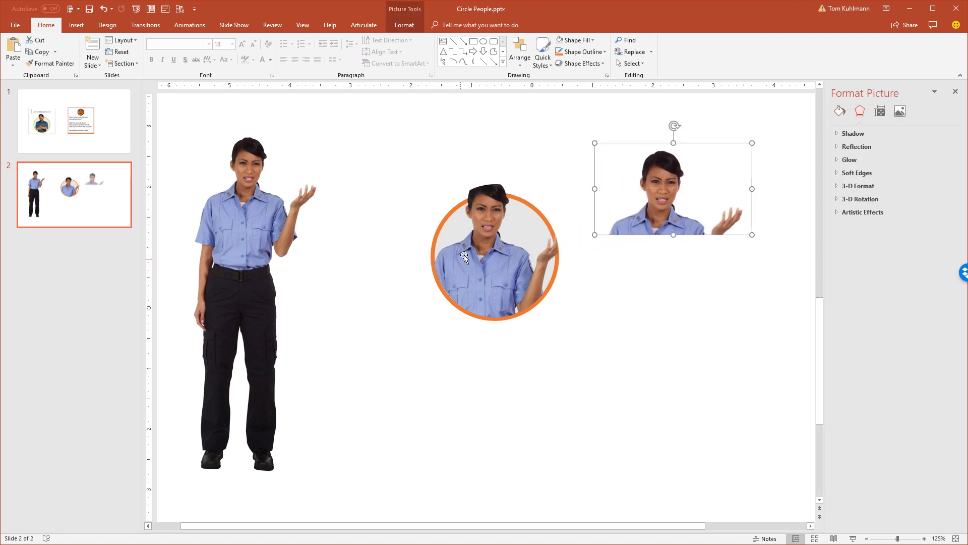
left_click(480, 246)
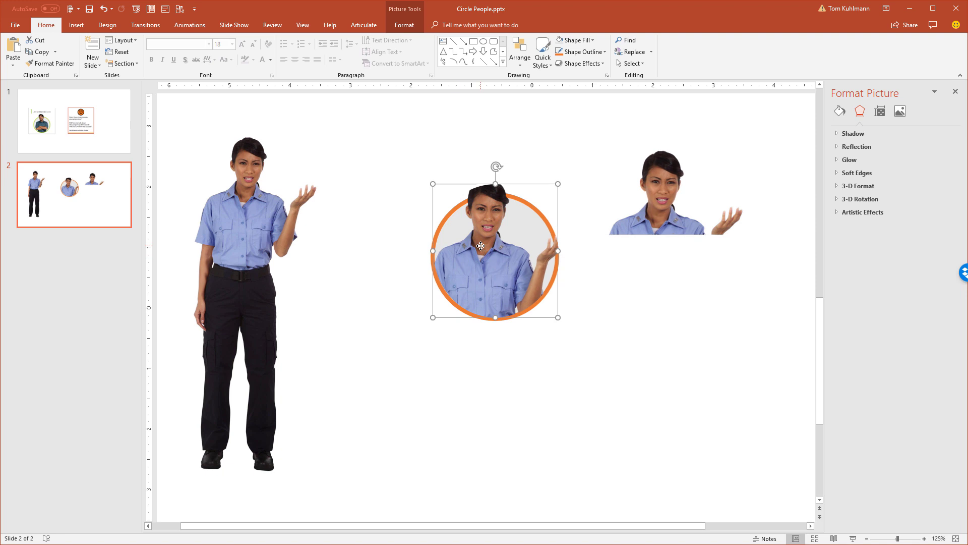
left_click_drag(428, 252, 455, 288)
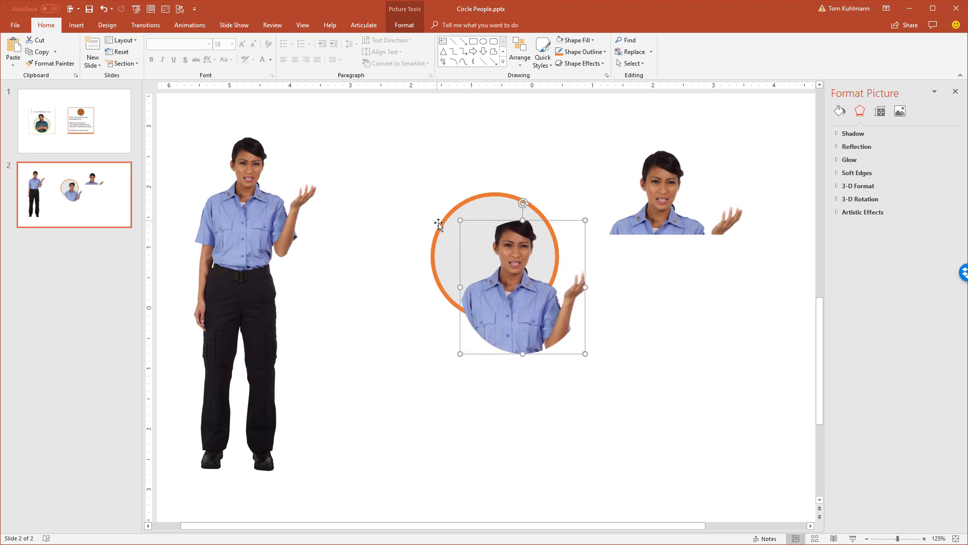
left_click(438, 224)
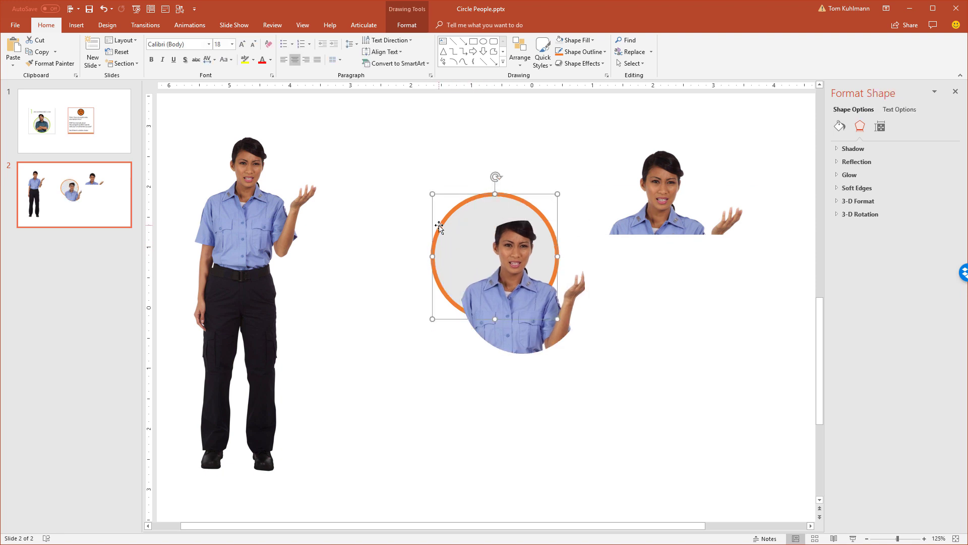
left_click_drag(439, 225, 315, 312)
left_click_drag(490, 283, 461, 245)
Give the circle copy No Fill, move the ring onto the photo, and lay the head-and-hand photo over it
left_click(396, 327)
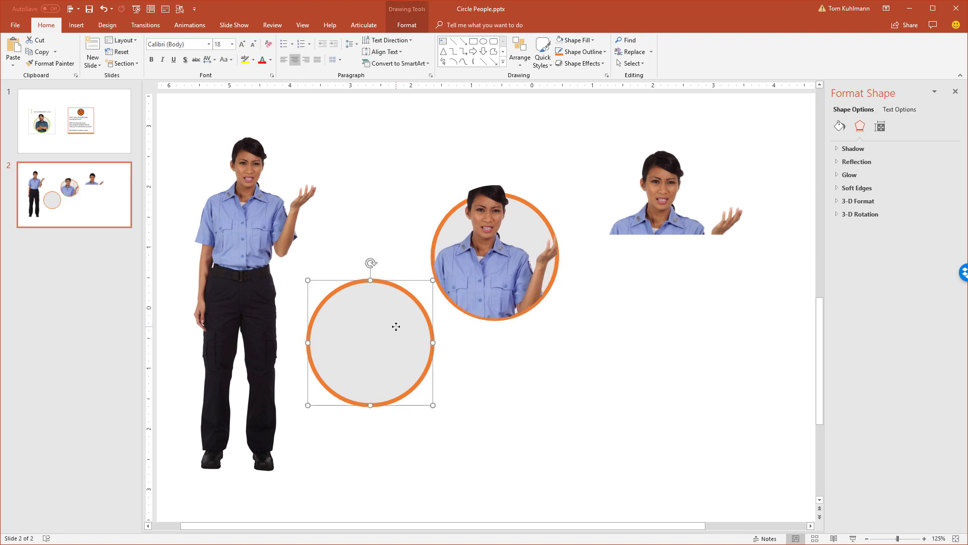
left_click(592, 40)
left_click(572, 129)
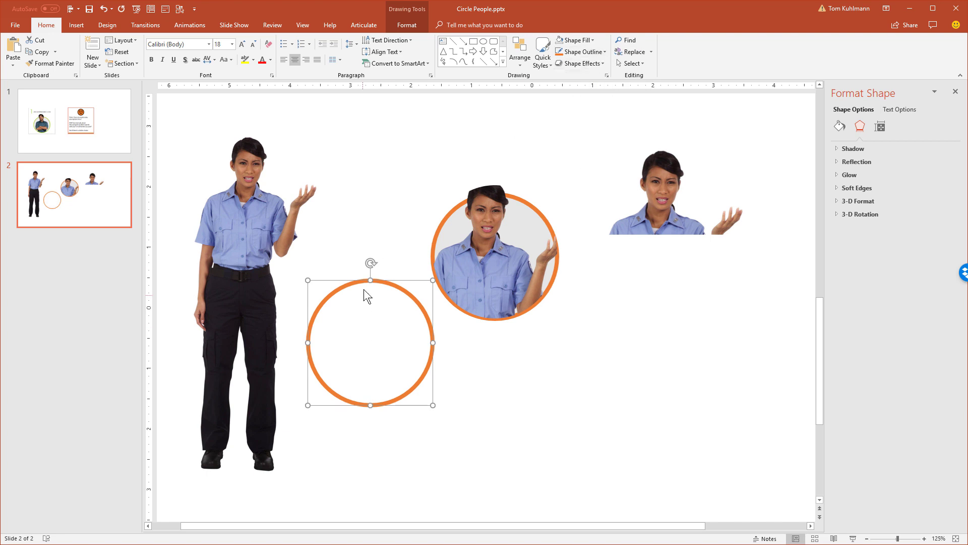
left_click_drag(383, 280, 508, 195)
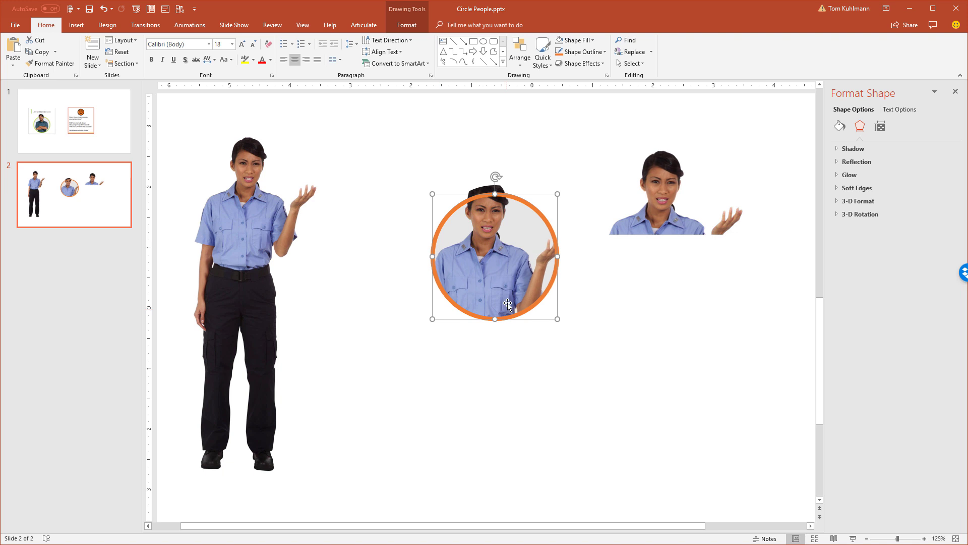
left_click(639, 310)
left_click_drag(673, 196, 500, 233)
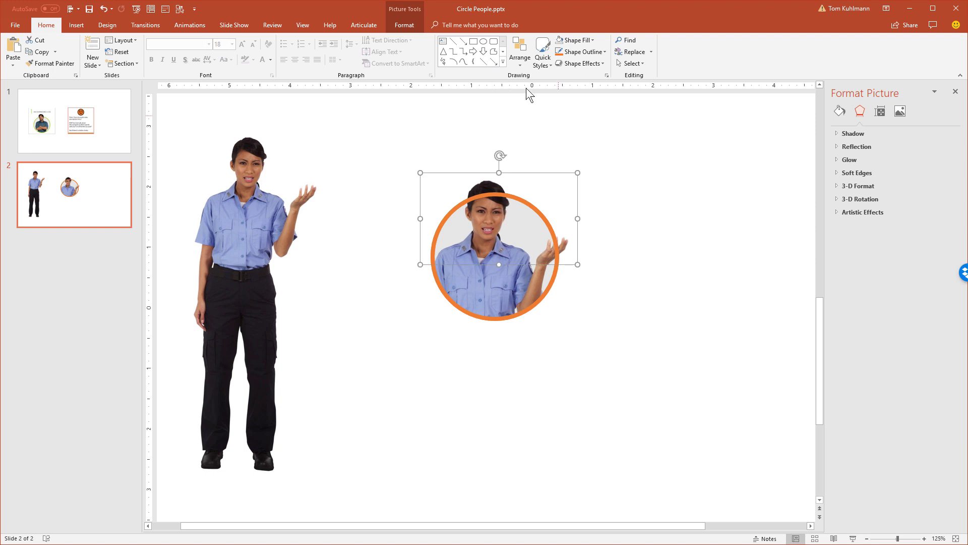
Bring the head-and-hand photo in front of the orange ring
left_click(519, 55)
left_click(537, 89)
scroll(504, 259, "up", 15)
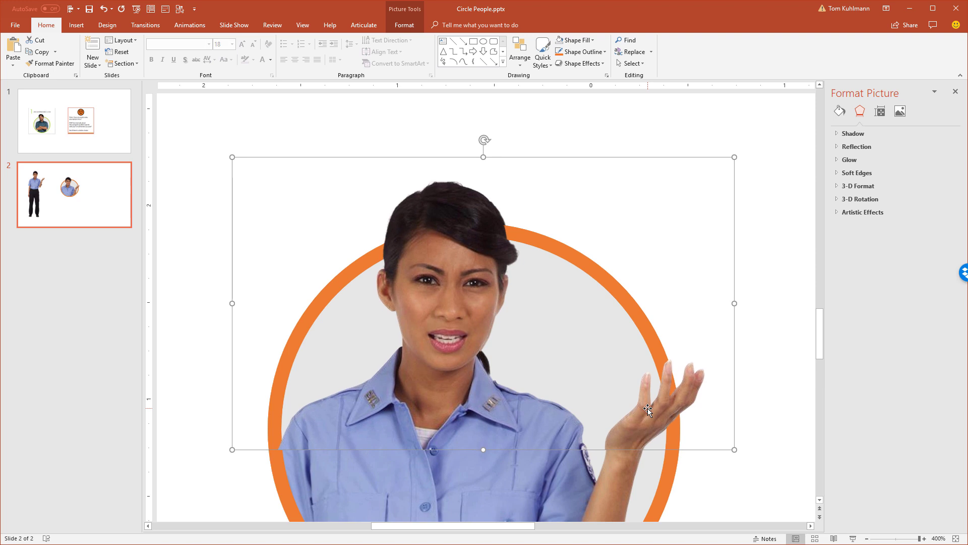
left_click(753, 331)
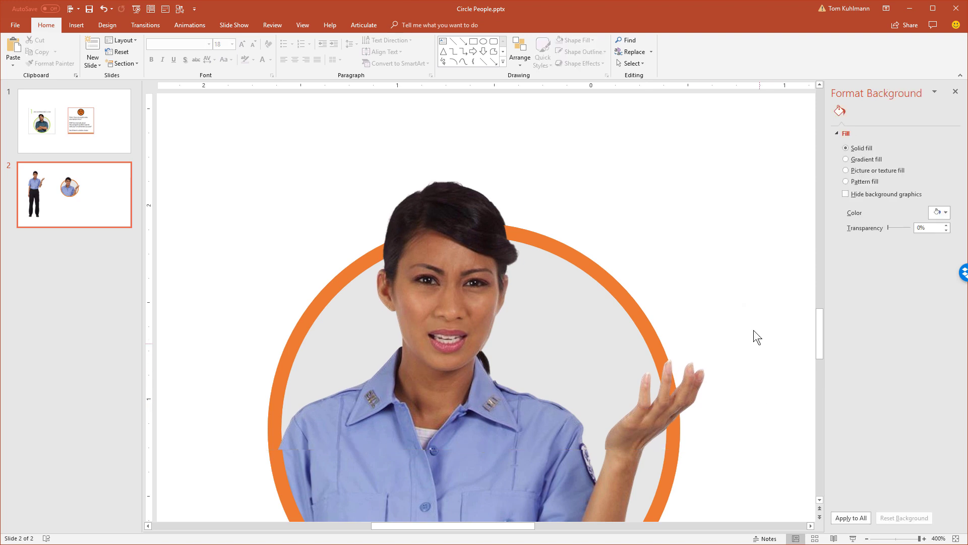
scroll(756, 326, "down", 3)
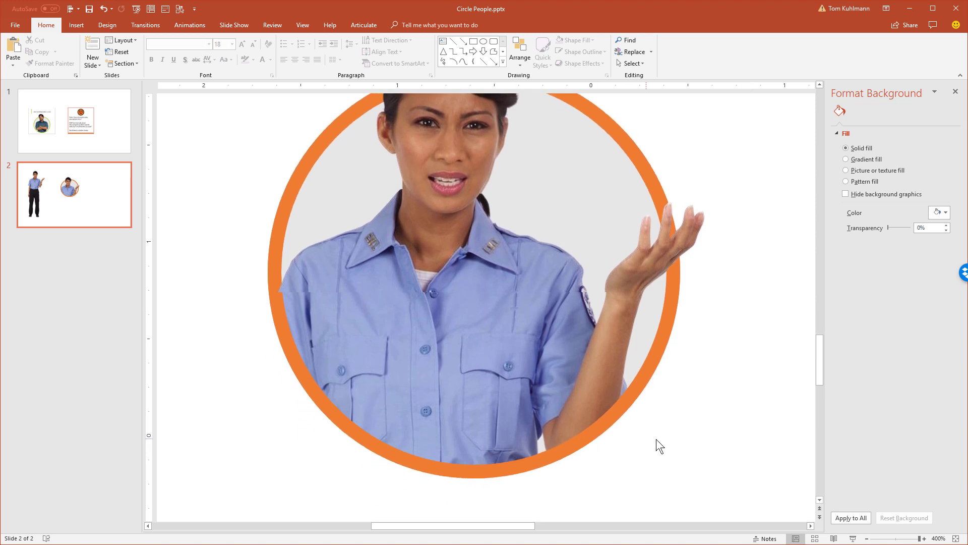
scroll(719, 366, "up", 1)
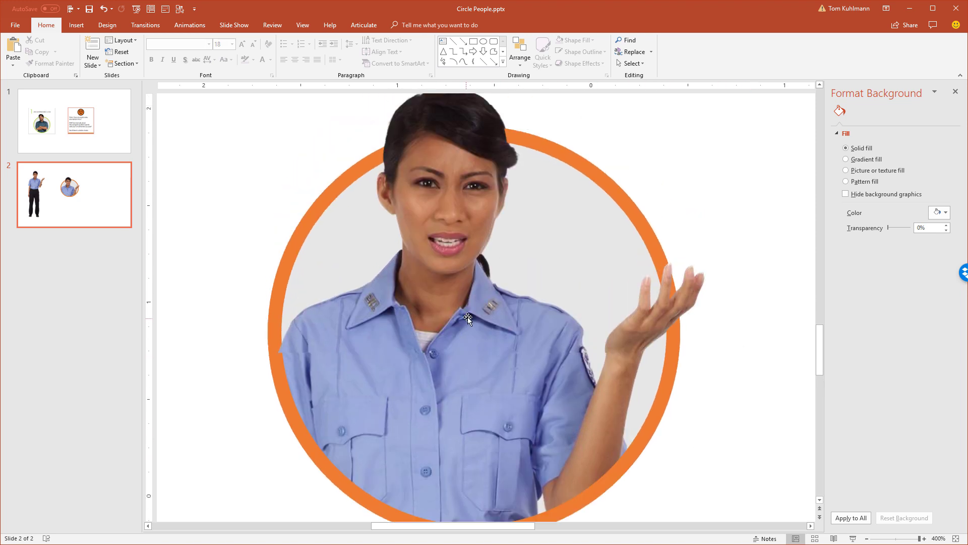
Go to slide 2 and place the insertion point after it in the thumbnail pane
left_click(74, 122)
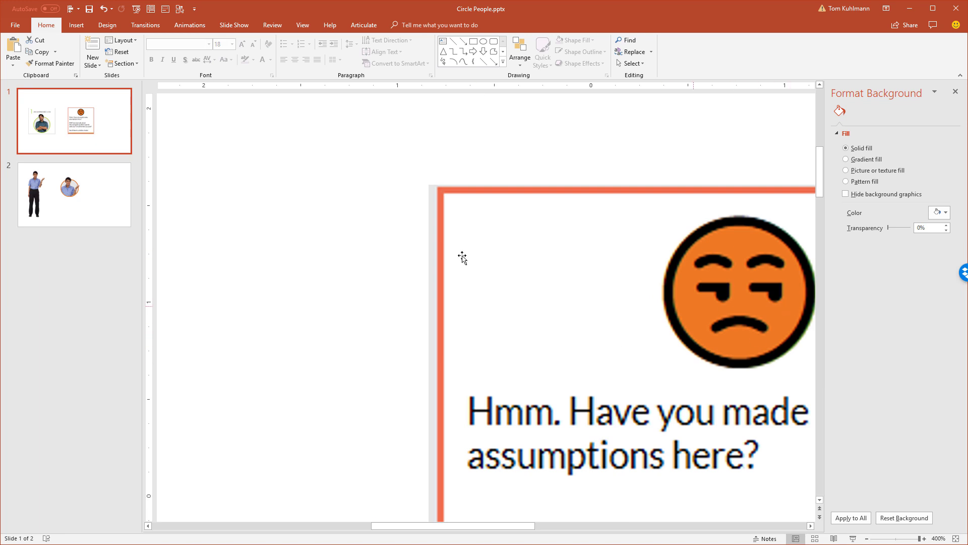
left_click(95, 198)
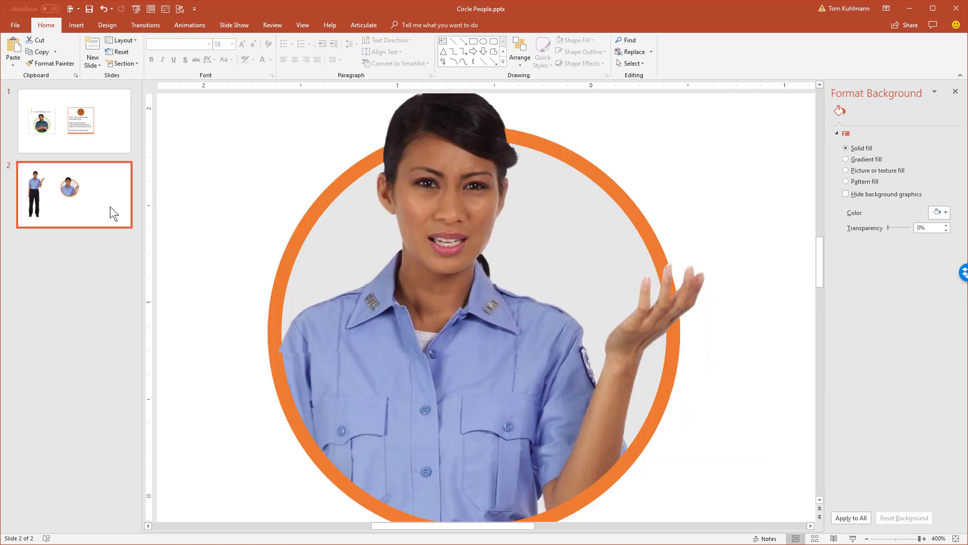
left_click(92, 234)
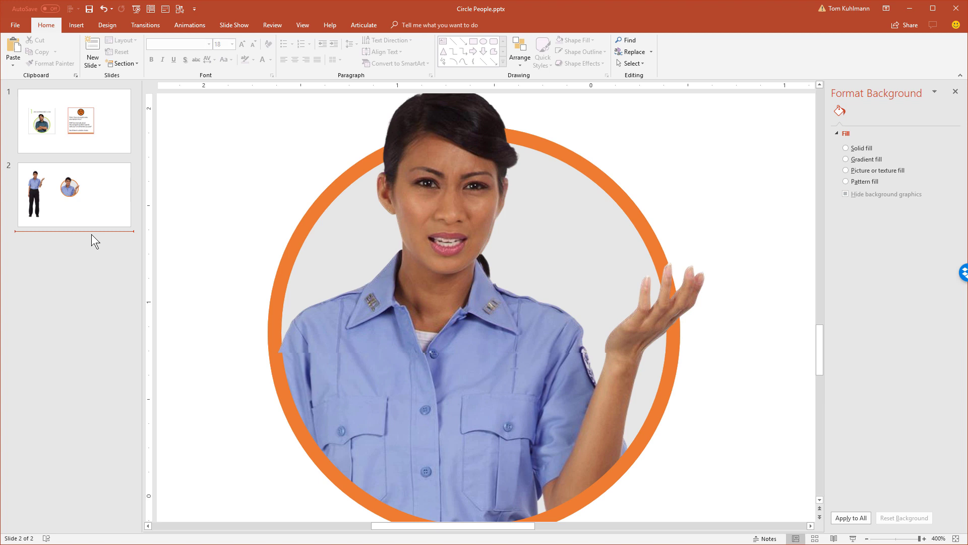
Add a new Blank layout slide after slide 2
left_click(91, 217)
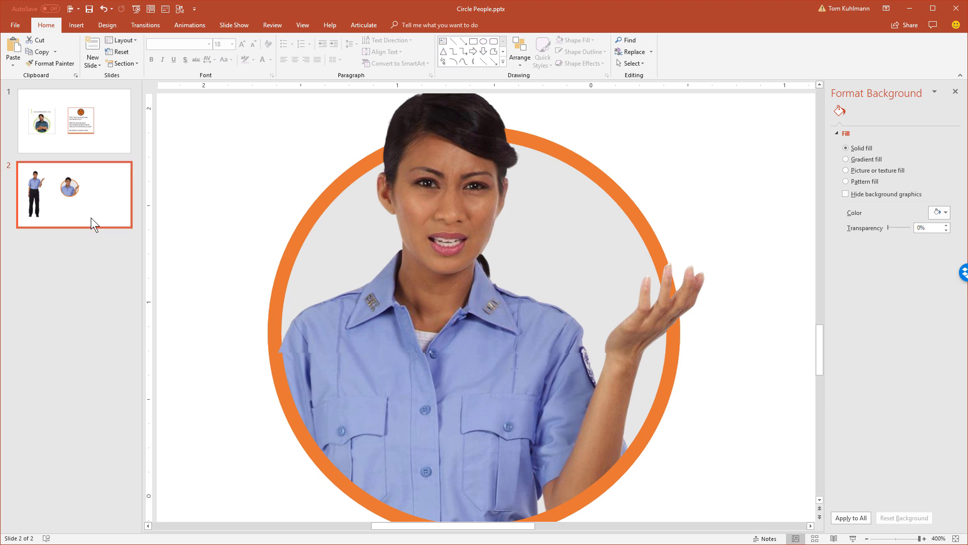
left_click(96, 245)
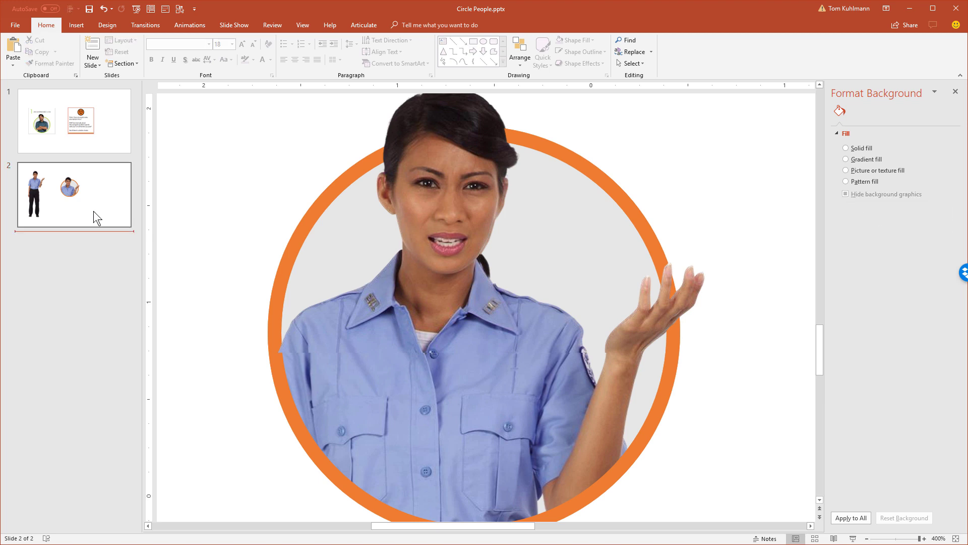
left_click(96, 65)
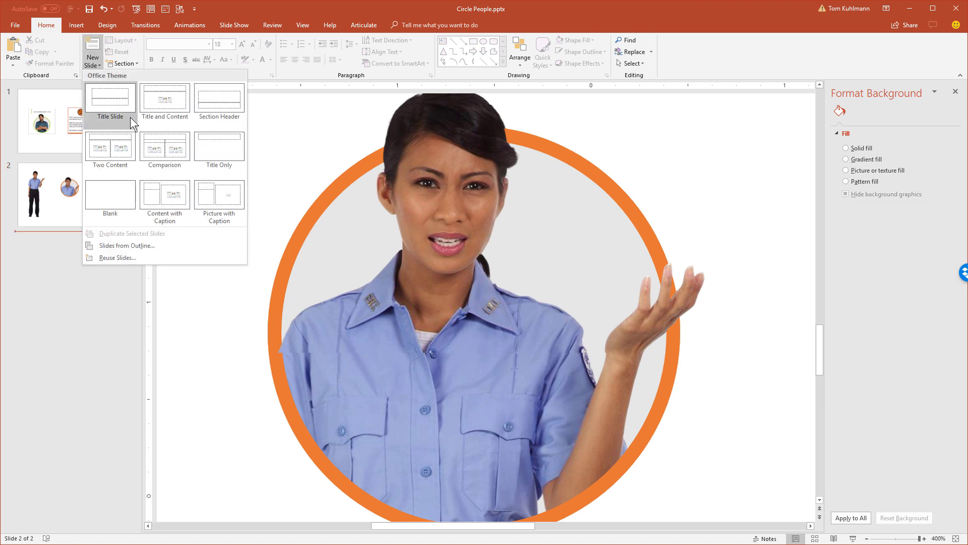
left_click(104, 184)
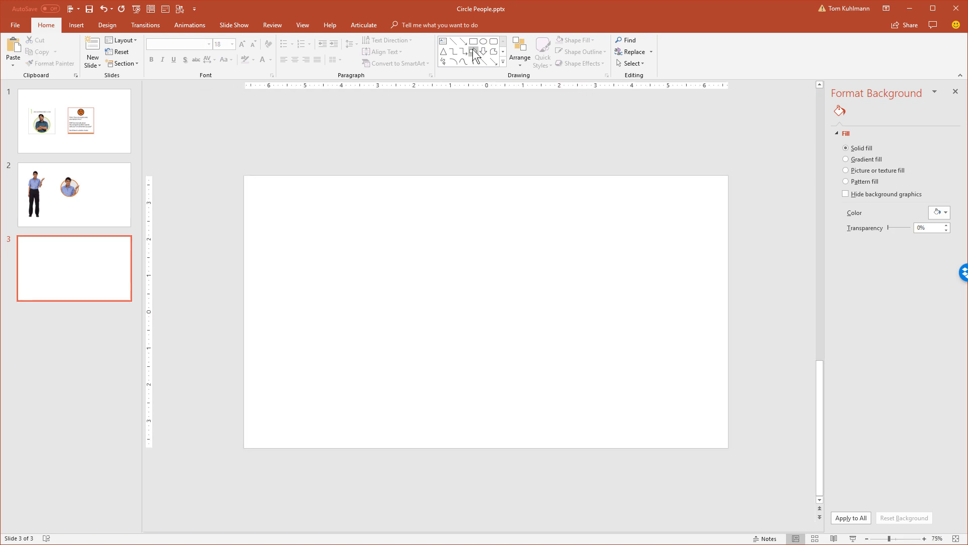
Draw a text box filled with =lorem(1,1) placeholder text and add a blank line above it
left_click(442, 43)
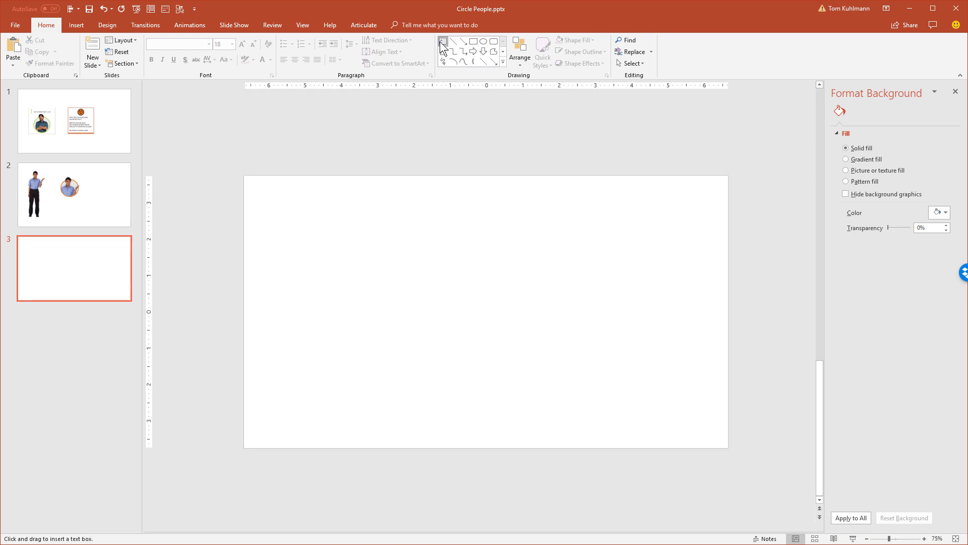
left_click_drag(354, 226, 525, 327)
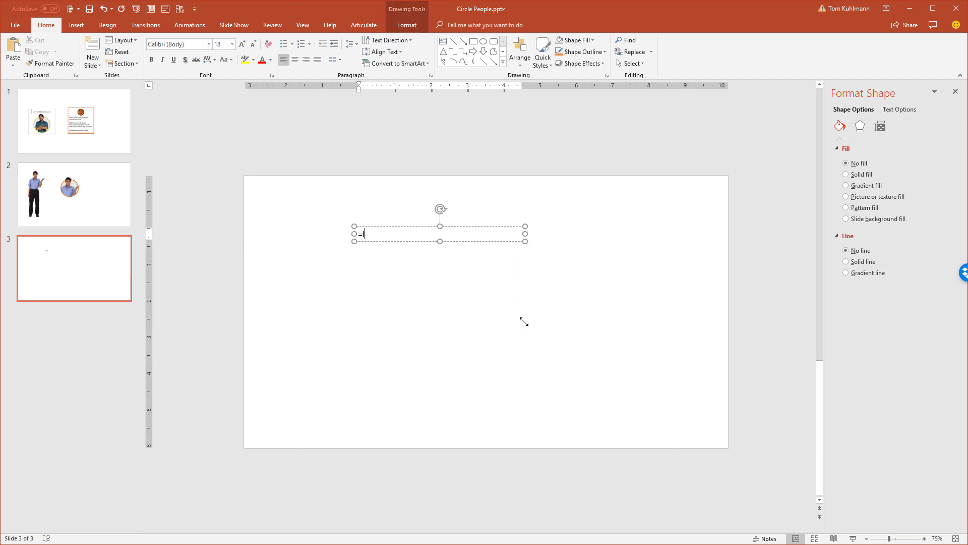
type("=loerm")
type("(1")
type(",1)")
key("Return")
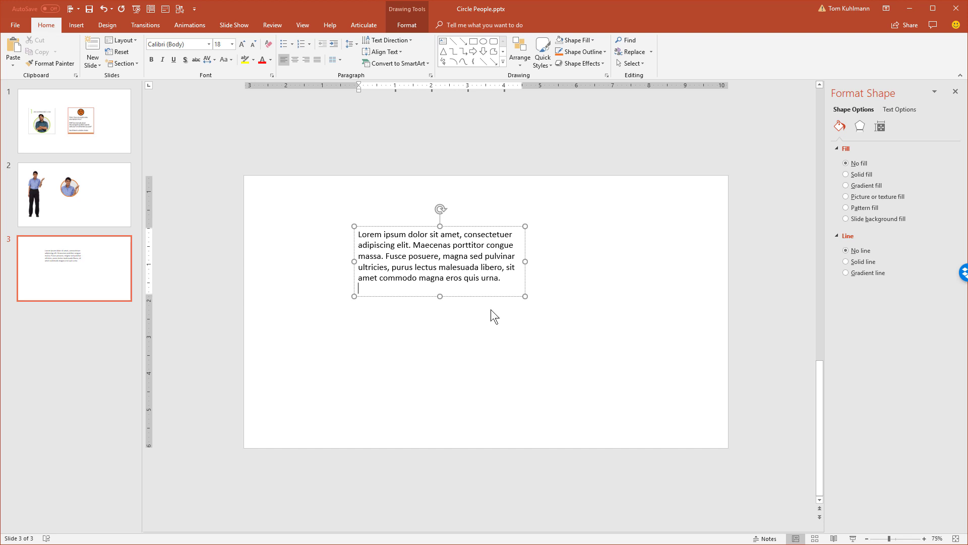
key("BackSpace")
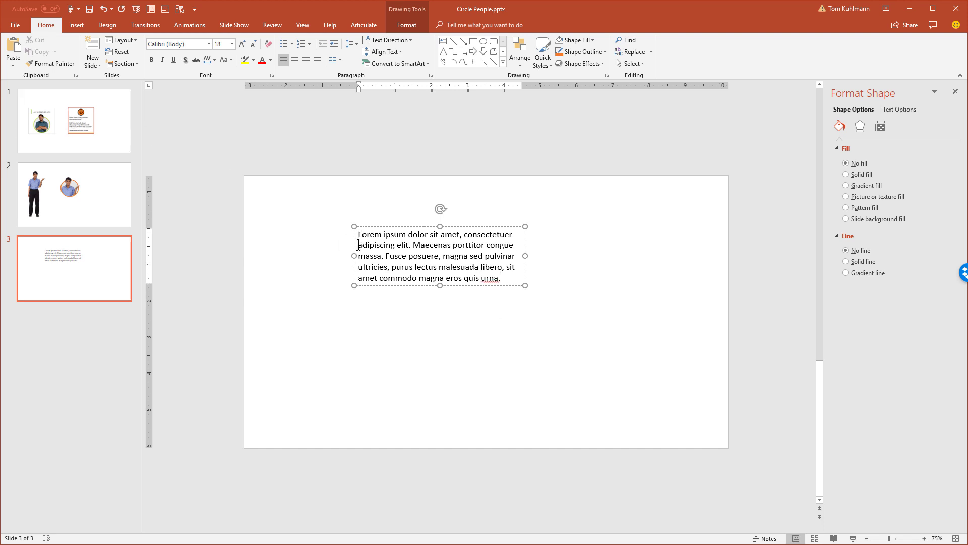
key("Return")
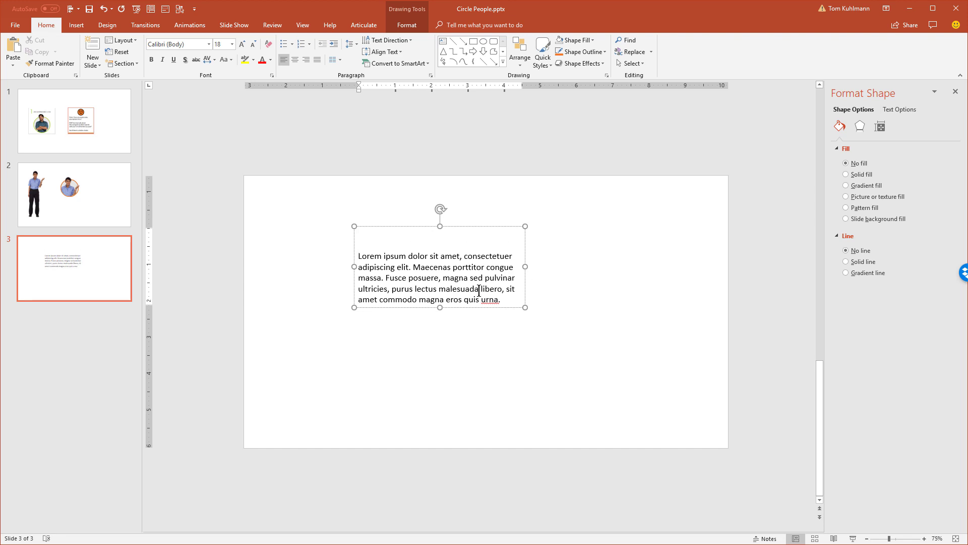
key("super+period")
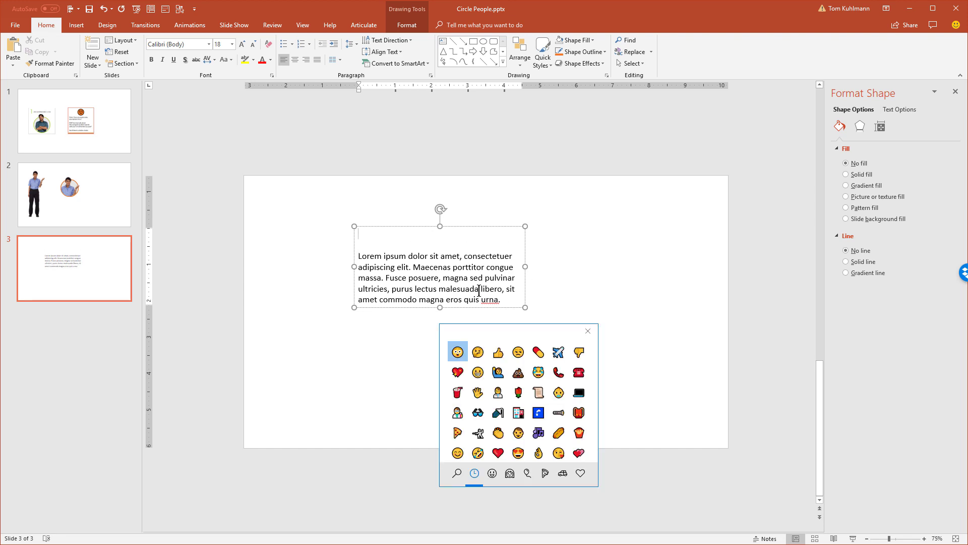
Insert a flushed-face emoji on the empty first line and select it
left_click(459, 353)
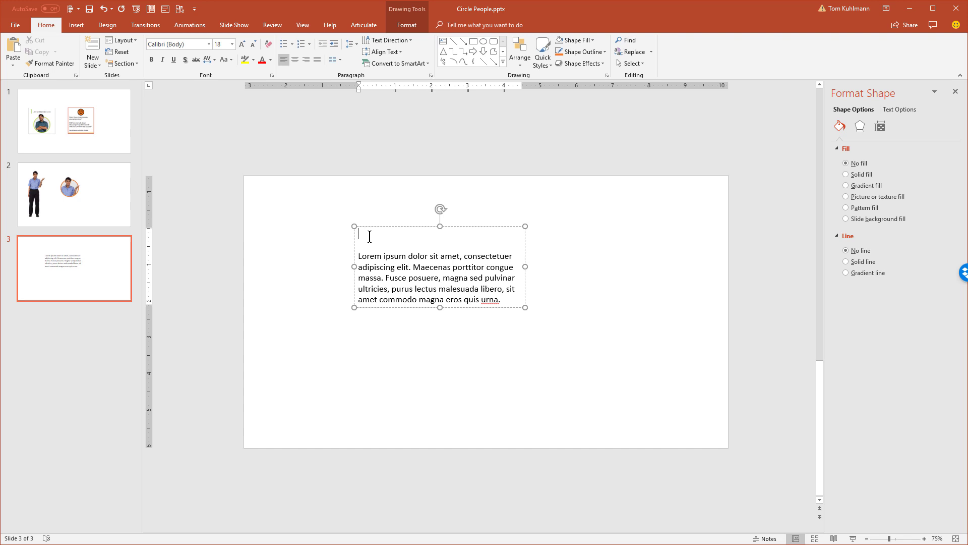
key("super+period")
left_click(376, 269)
left_click_drag(368, 233, 359, 233)
Enlarge the emoji to 96 pt and centre it in the text box
double_click(241, 46)
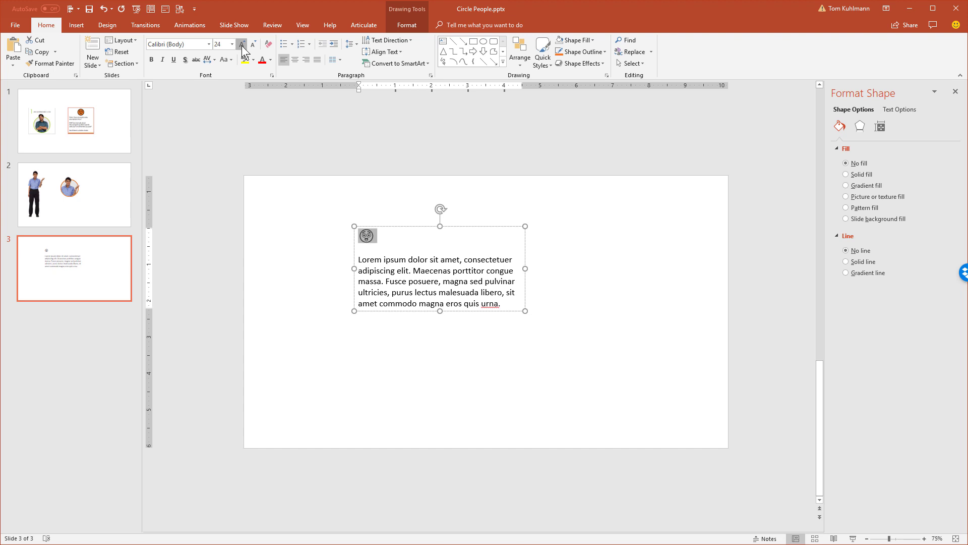
double_click(241, 45)
double_click(241, 45)
double_click(241, 45)
left_click(241, 45)
double_click(241, 46)
left_click(241, 45)
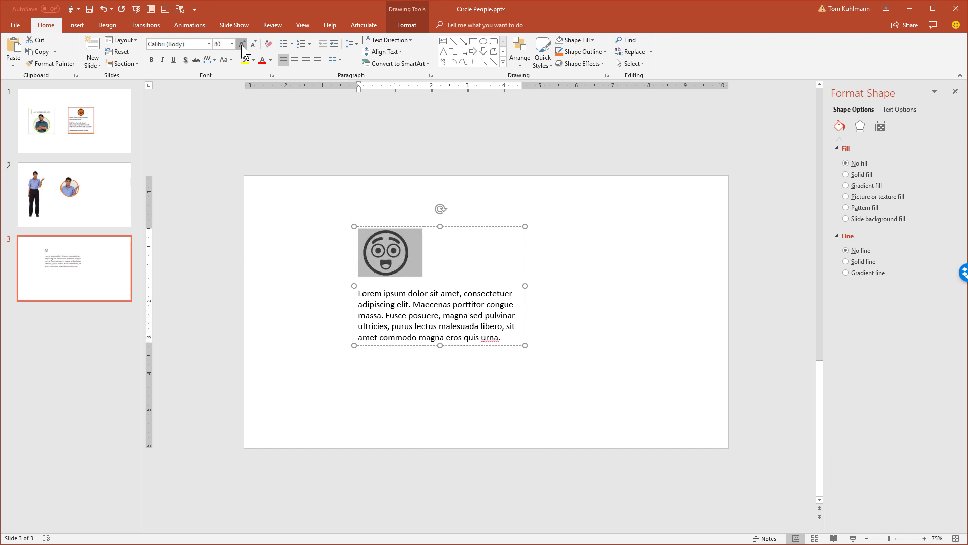
double_click(241, 45)
left_click(241, 46)
left_click(294, 59)
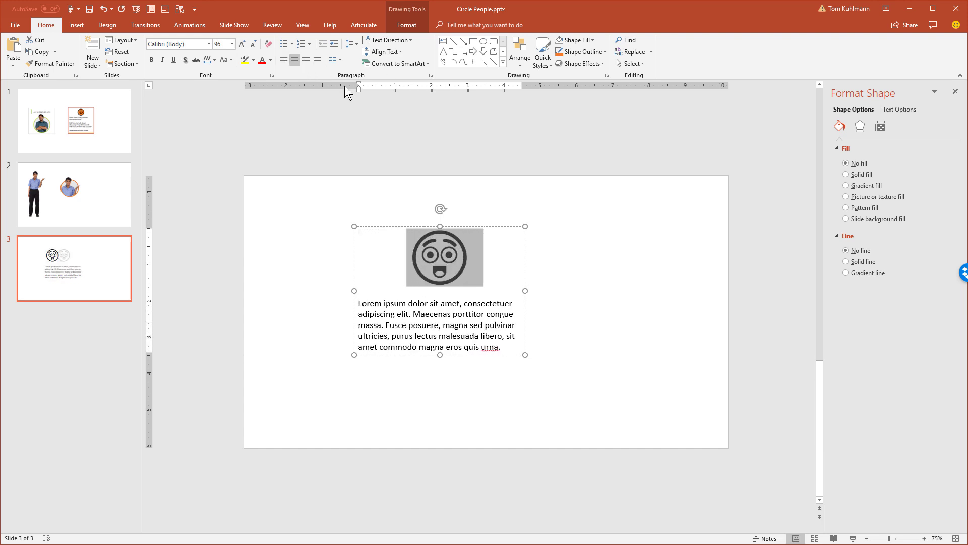
left_click(568, 271)
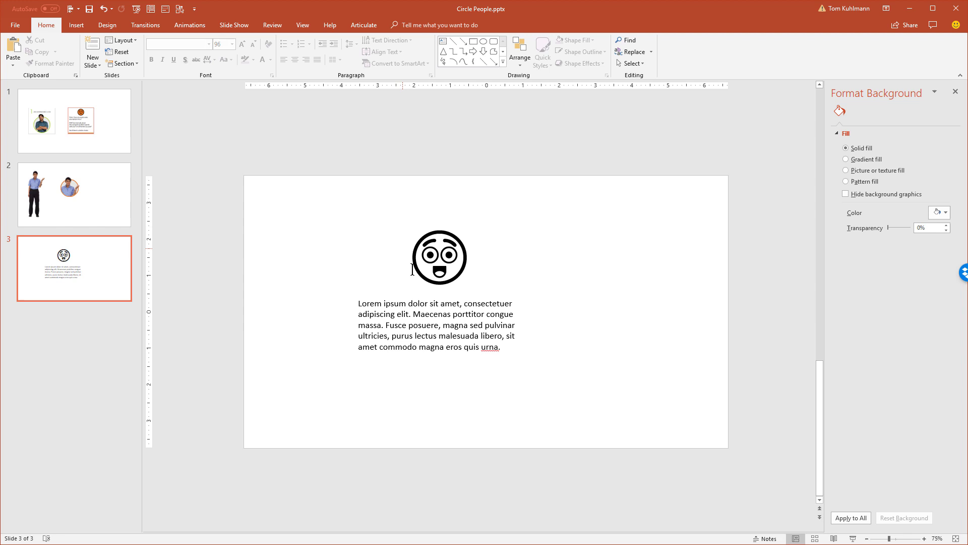
Draw a circle over the emoji, fill it yellow, and send it to the back
left_click(483, 41)
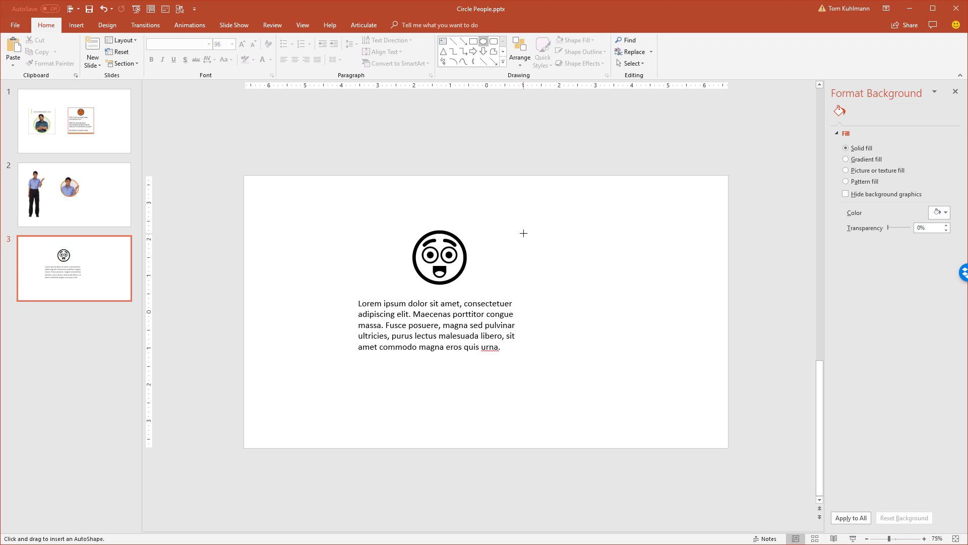
mouse_move(526, 239)
left_mouse_down()
mouse_move(577, 281)
mouse_move(457, 265)
left_mouse_up()
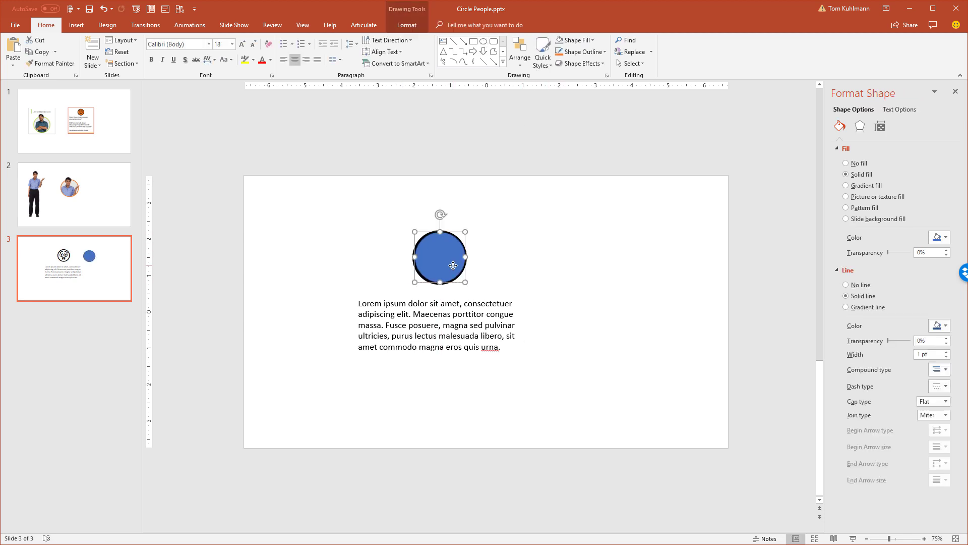
left_click(594, 42)
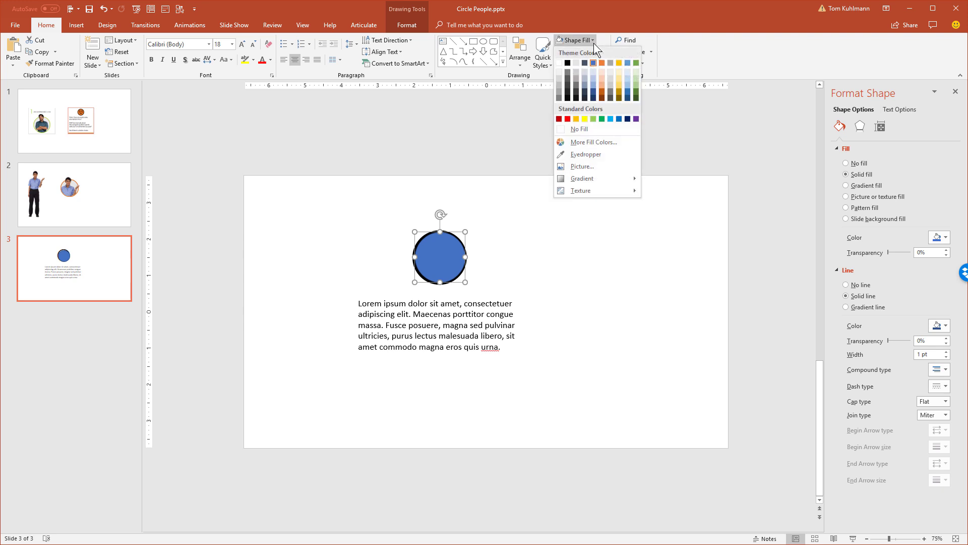
left_click(584, 119)
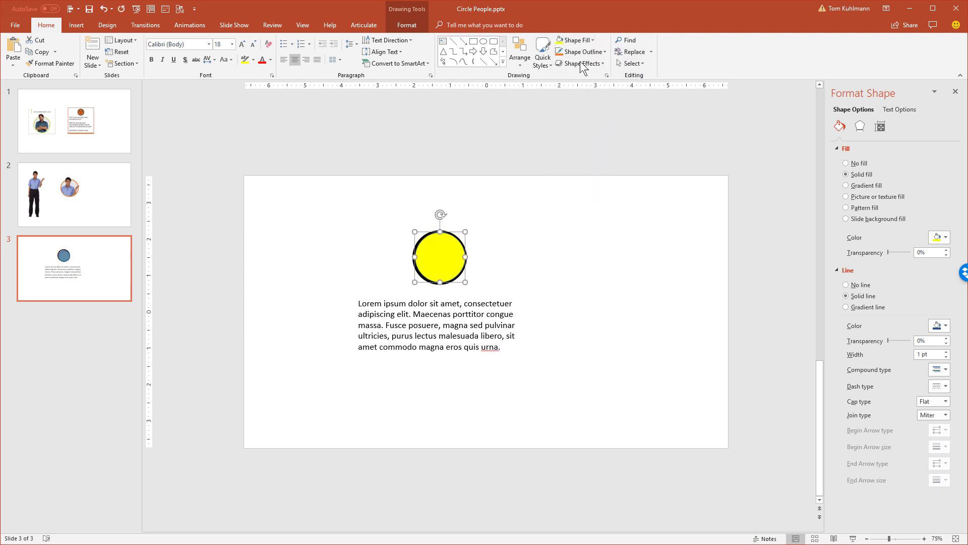
left_click(520, 64)
left_click(540, 94)
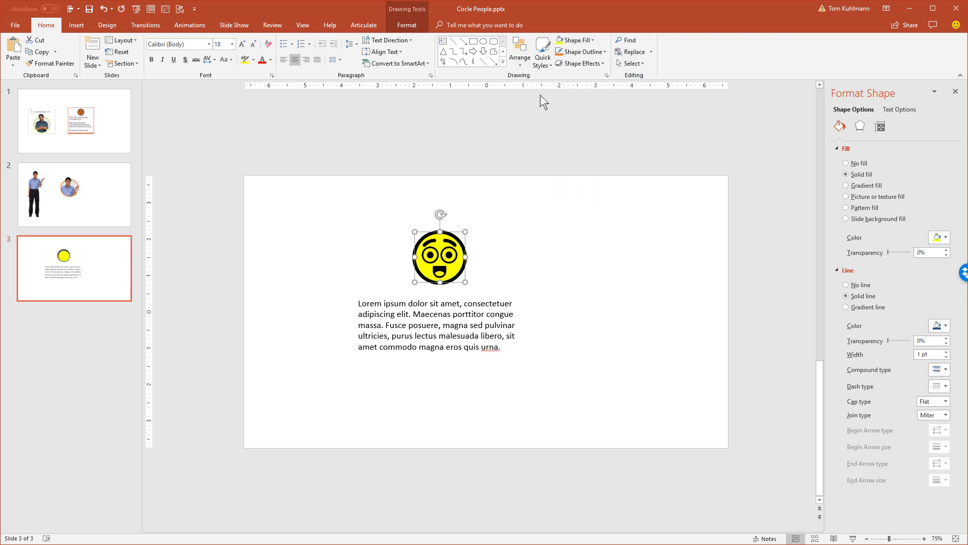
left_click(584, 287)
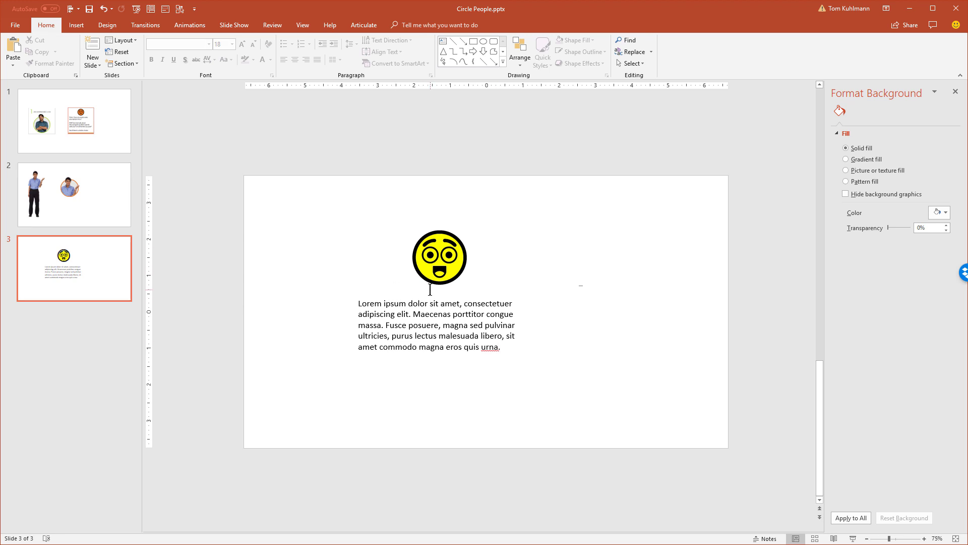
On slide 2, drag the head-and-hand photo right and select the orange-outlined circle picture
left_click(99, 216)
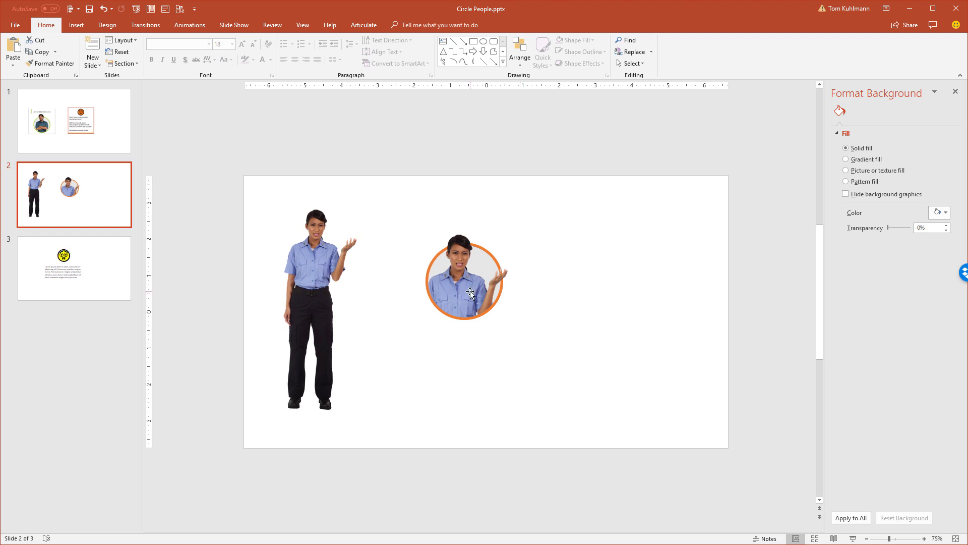
left_click_drag(465, 288, 571, 276)
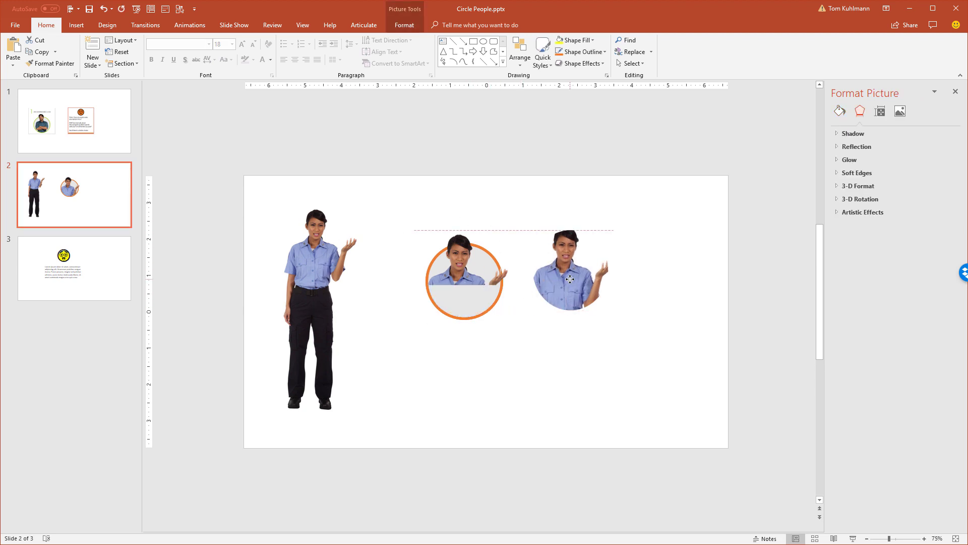
left_click(464, 268)
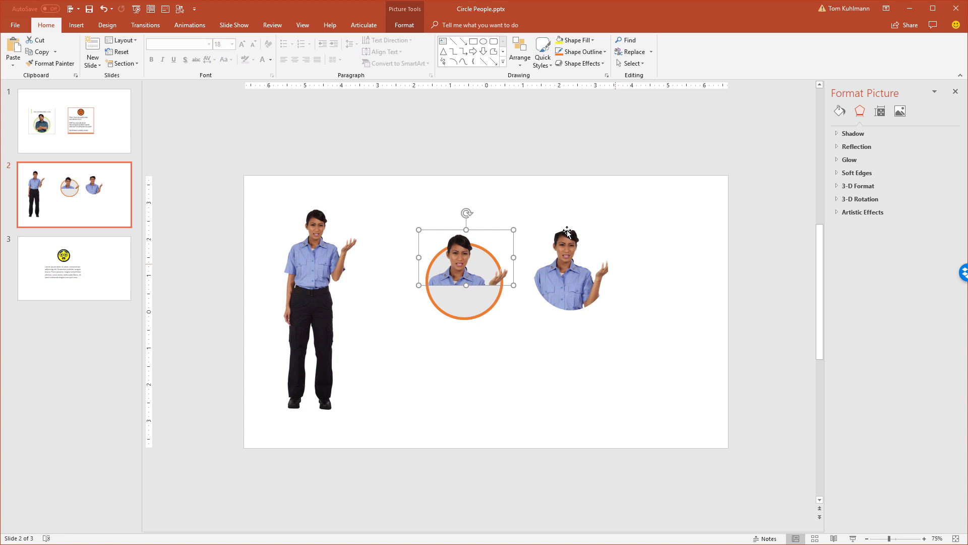